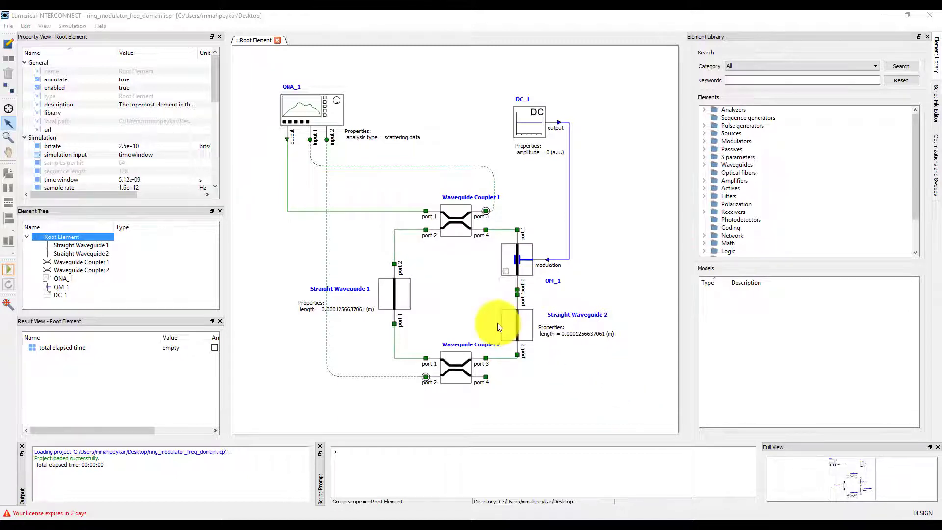
Set the ONA_1 network analyzer's analysis type to impulse response and its orthogonal identifier to 1.
left_click(312, 106)
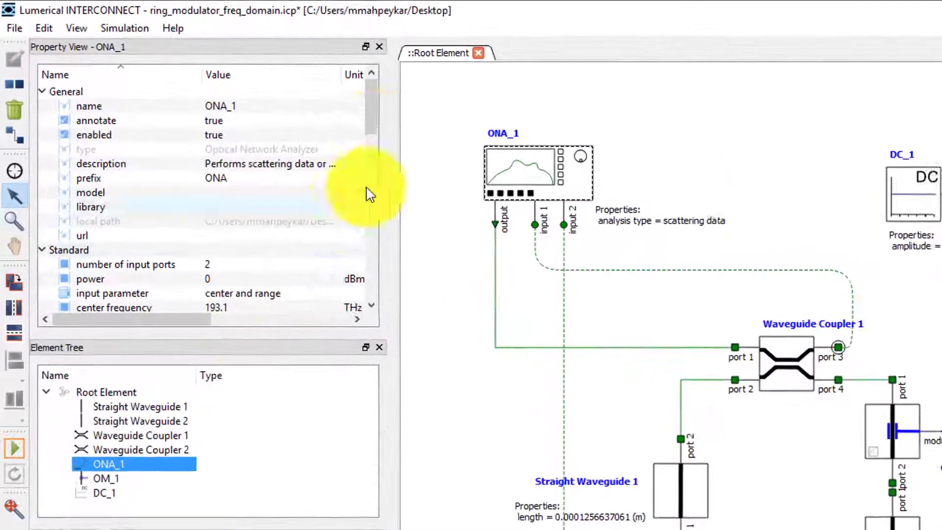
left_click_drag(239, 79, 234, 173)
left_click_drag(376, 269, 378, 294)
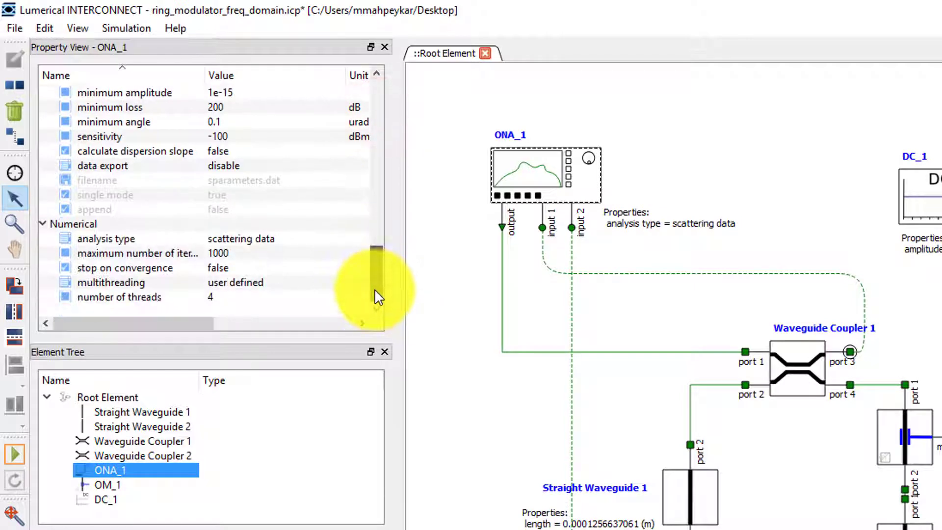
left_click(284, 239)
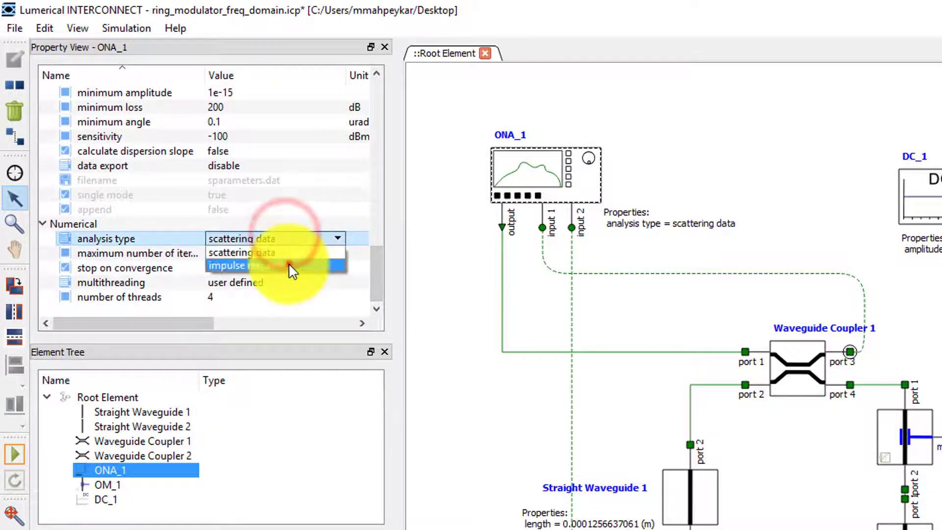
left_click(288, 263)
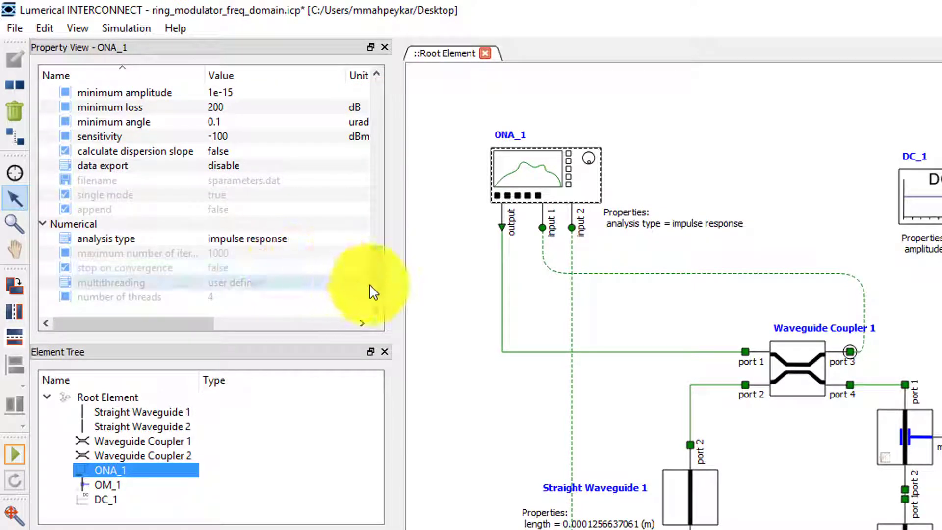
left_click_drag(376, 285, 381, 181)
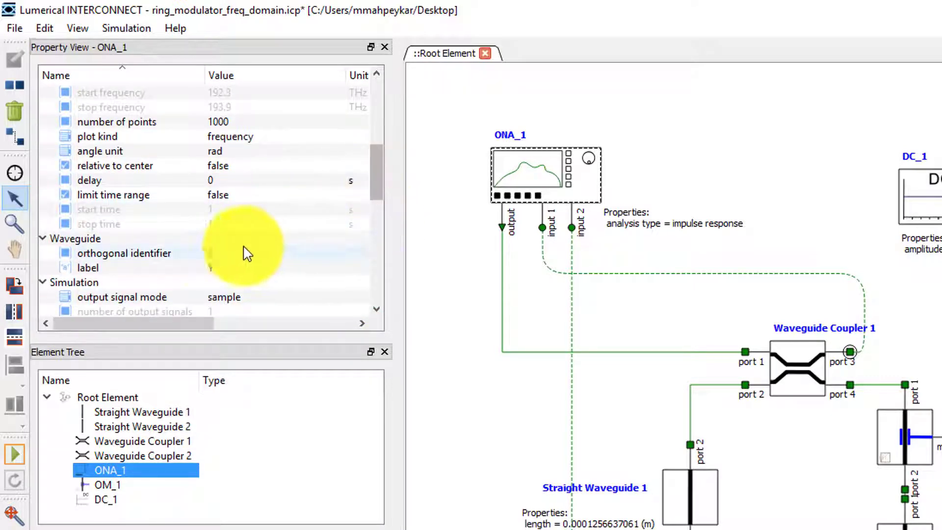
double_click(210, 252)
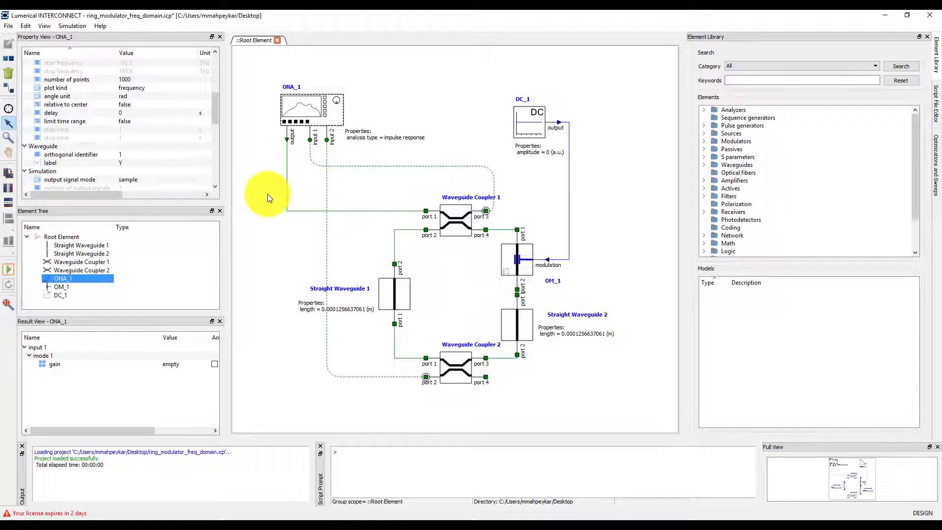
Set digital filter to true and number of taps estimation to group delay for both Straight Waveguide 1 and Straight Waveguide 2.
left_click(397, 296)
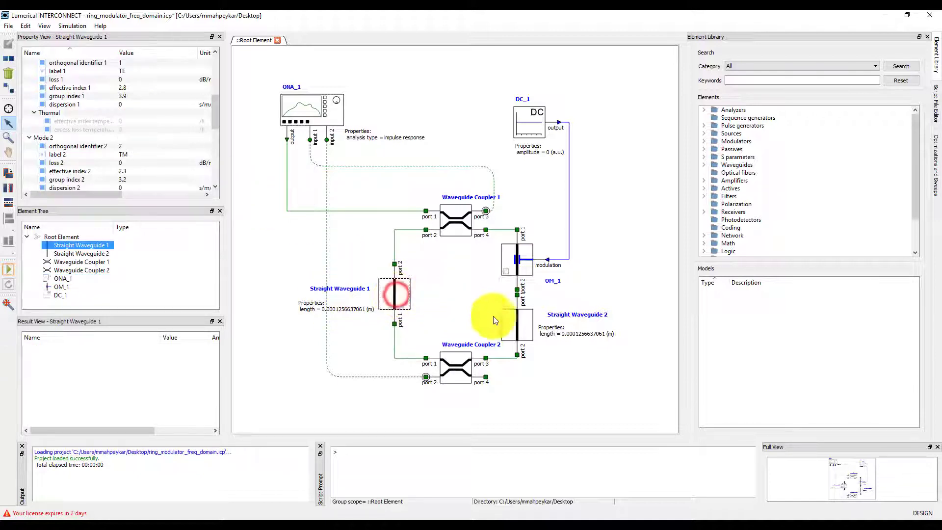
left_click(518, 318, "ctrl")
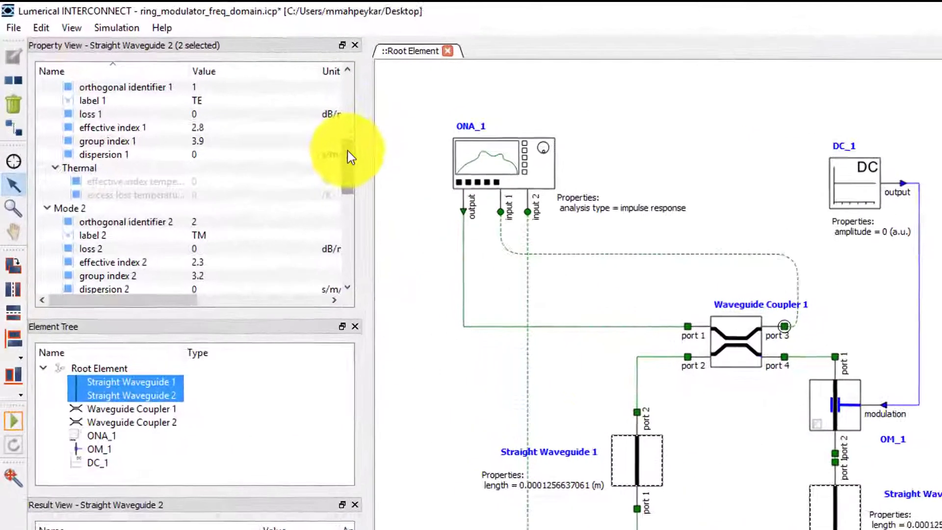
left_click_drag(348, 150, 346, 239)
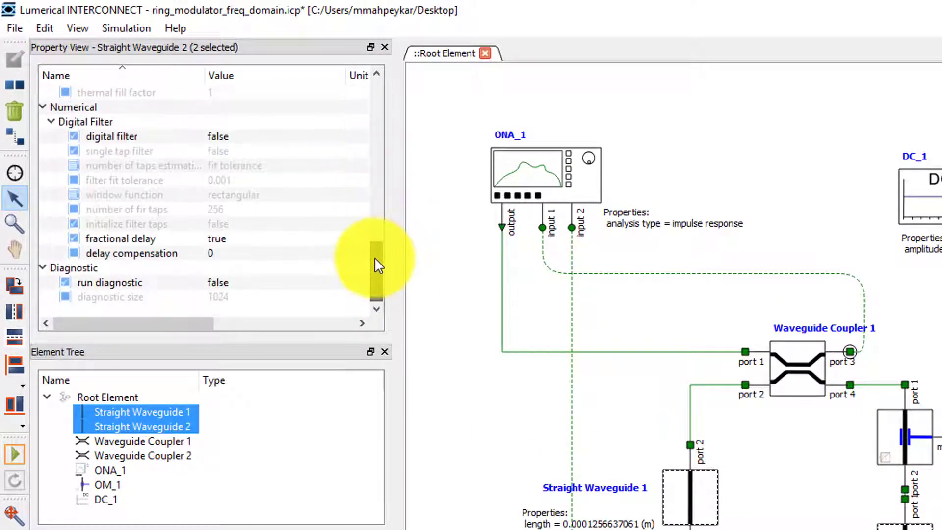
left_click(237, 137)
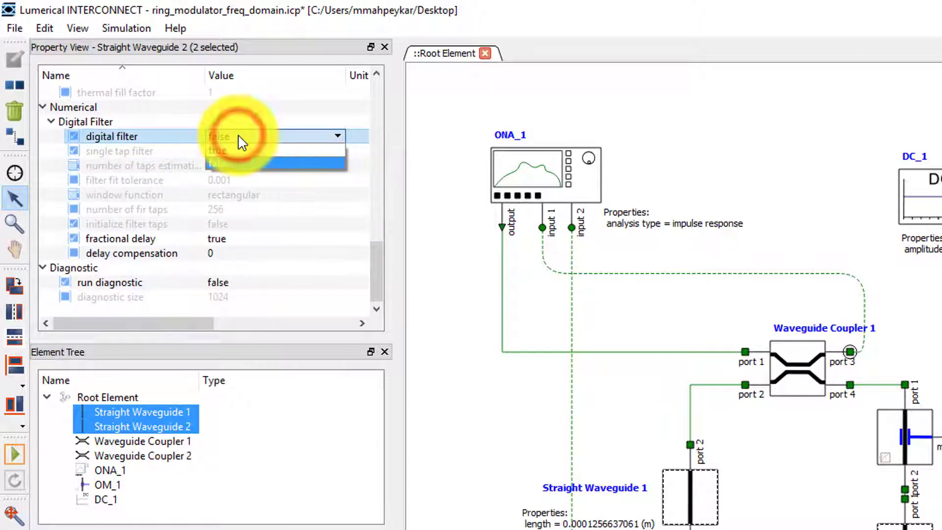
left_click(242, 151)
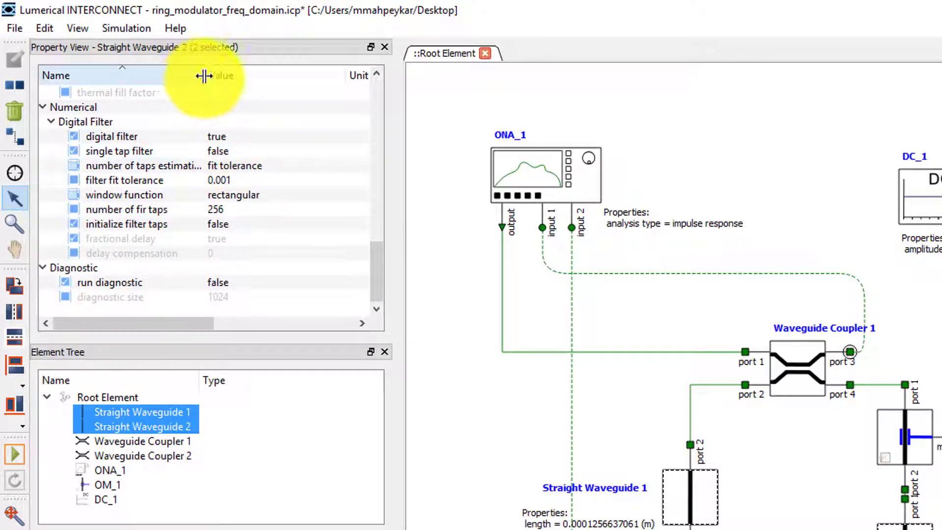
left_click_drag(201, 76, 214, 78)
left_click(253, 166)
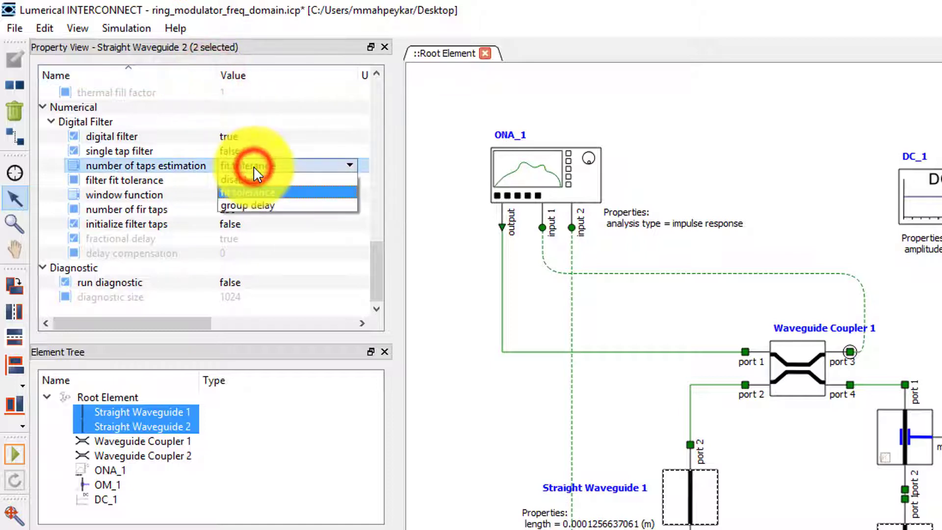
left_click(258, 200)
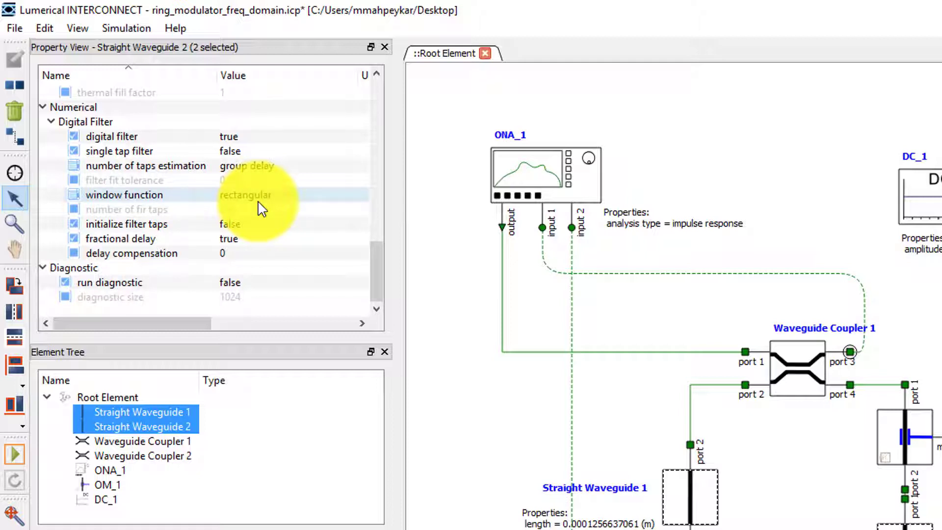
Set the delay compensation to 2 for Straight Waveguide 1 and to 3 for Straight Waveguide 2.
left_click(669, 499)
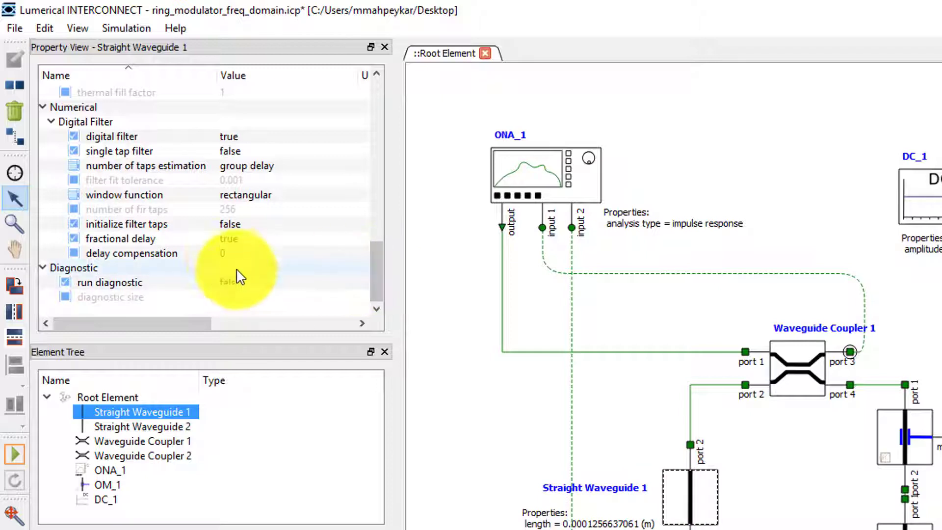
left_click(225, 254)
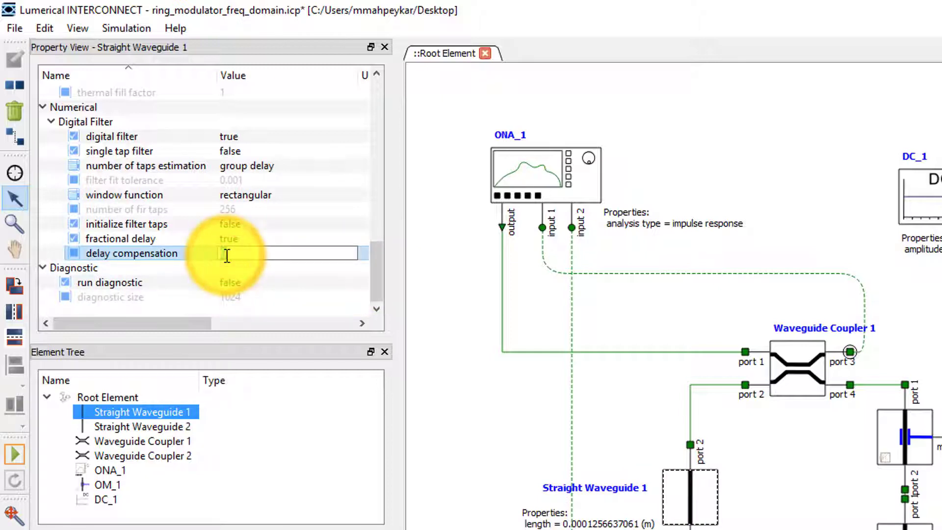
key("Return")
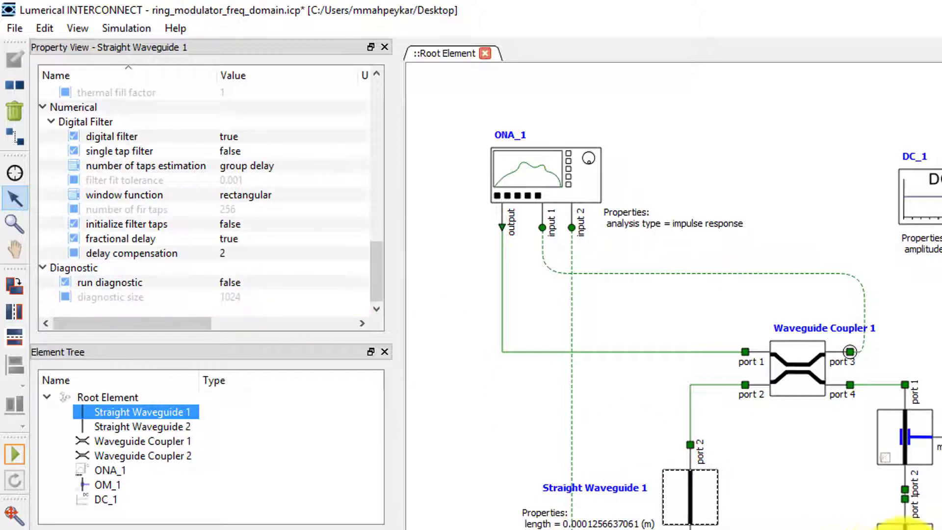
left_click(905, 526)
left_click(227, 252)
type("3")
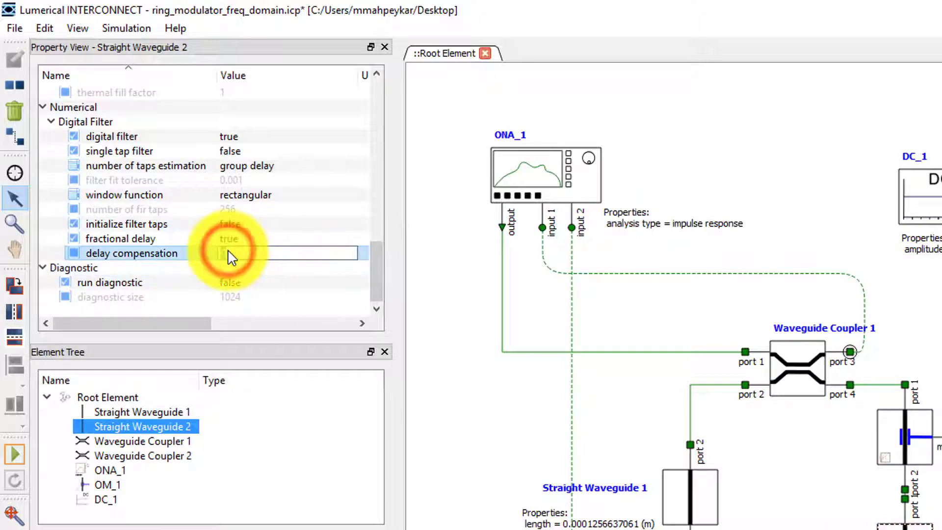
key("Return")
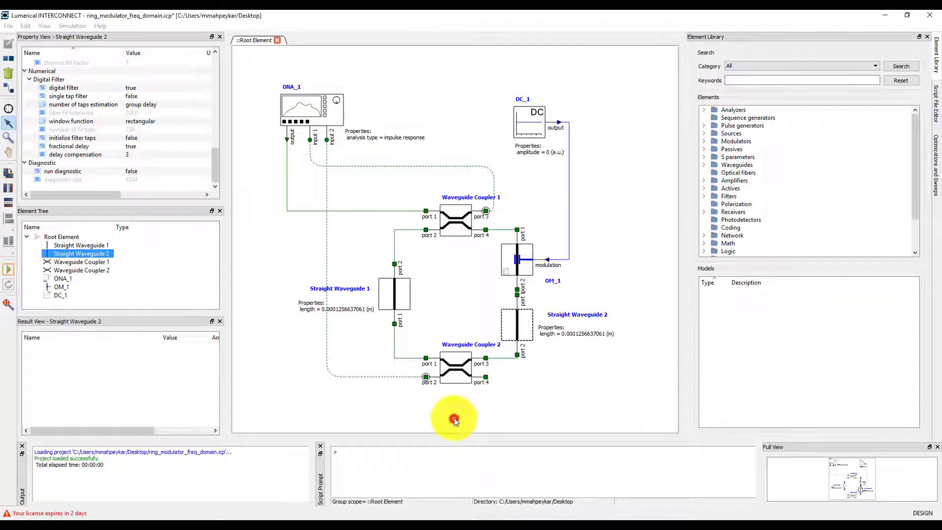
Set the number of fir taps to 1 for both Waveguide Coupler 1 and Waveguide Coupler 2.
left_click_drag(453, 418, 463, 195)
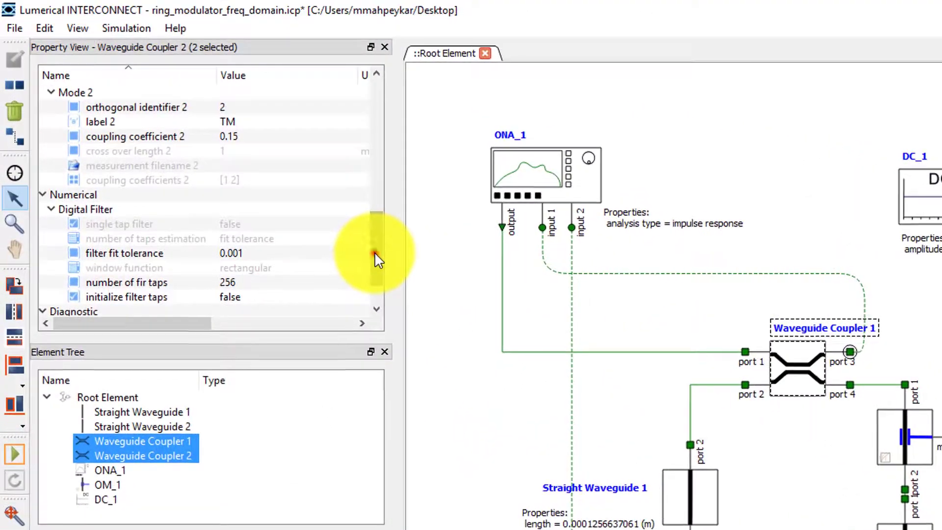
left_click_drag(214, 154, 214, 159)
left_click_drag(374, 265, 375, 265)
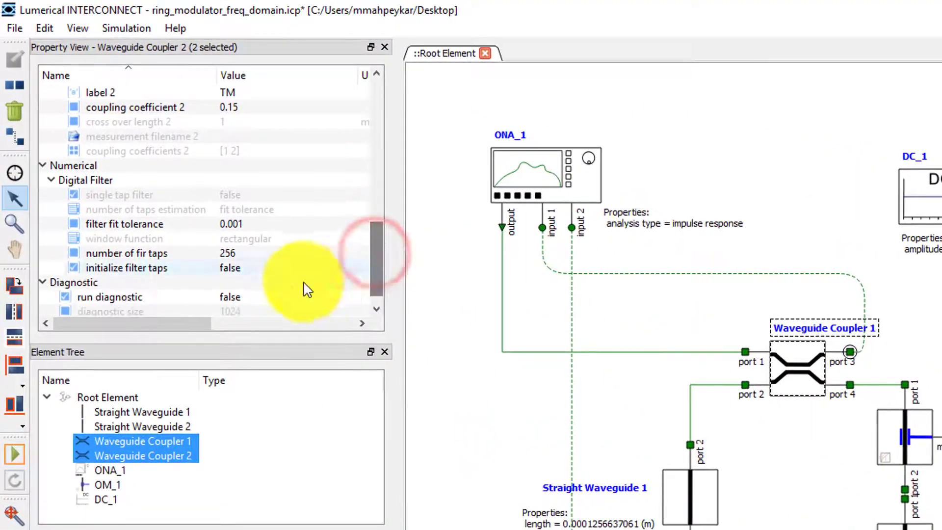
double_click(231, 253)
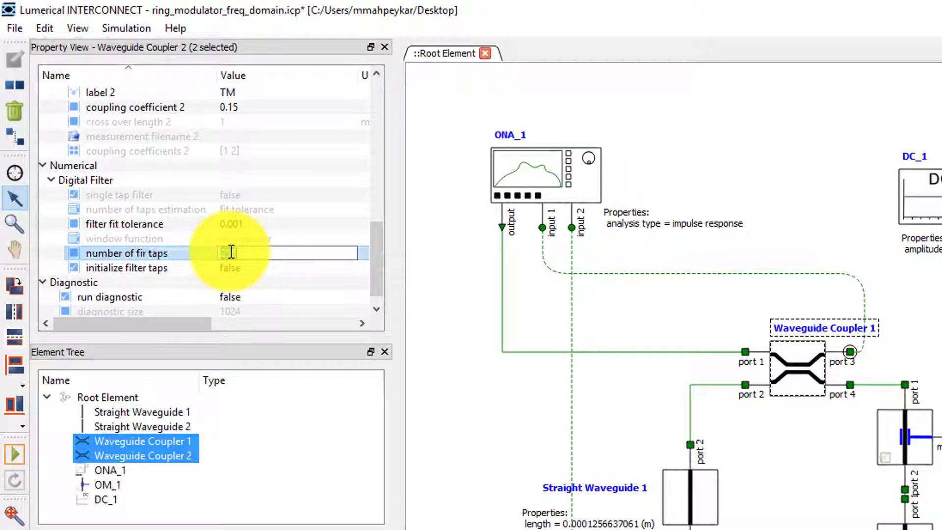
type("1")
key("Return")
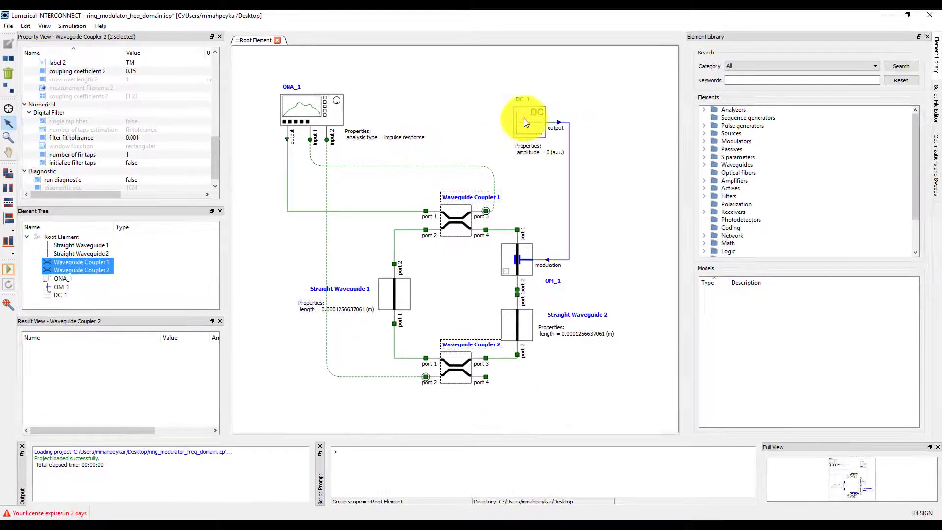
Review the DC_1 source's amplitude and the ONA_1 network analyzer's standard frequency settings.
left_click(525, 122)
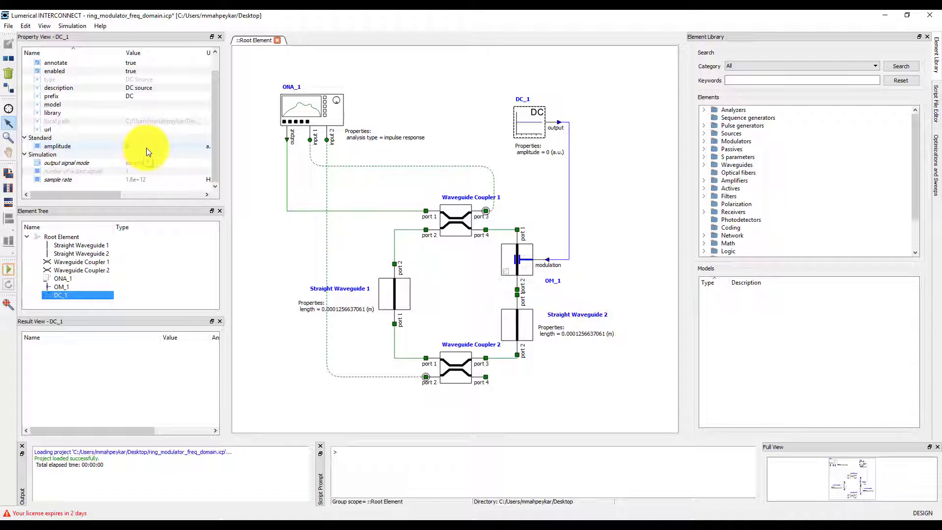
left_click(306, 115)
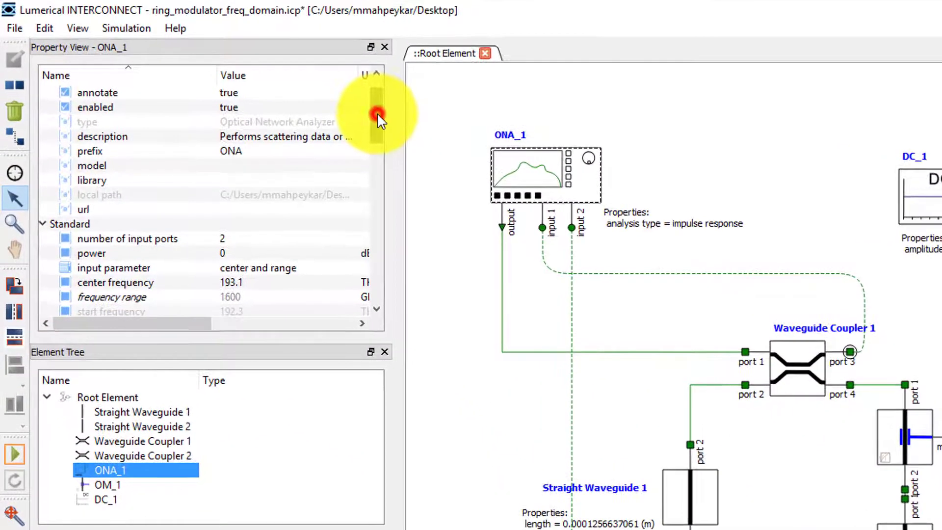
left_click_drag(217, 76, 217, 87)
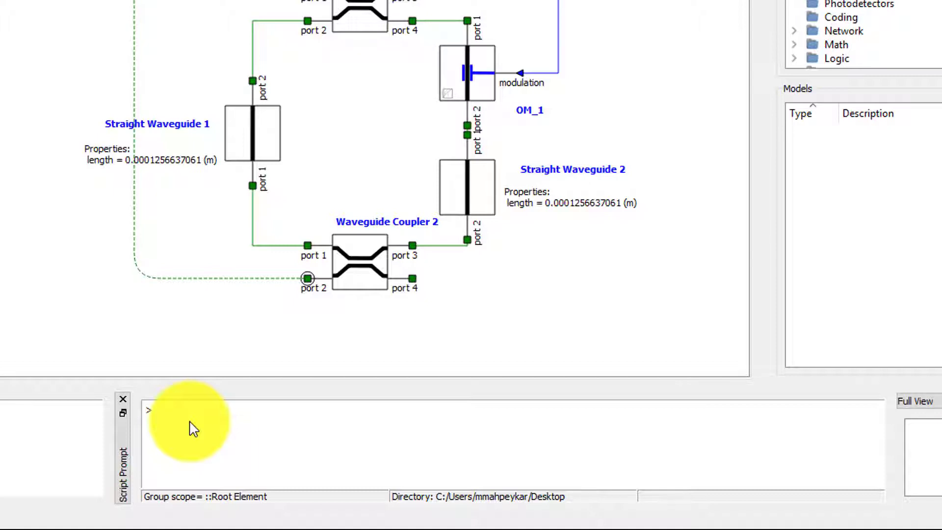
Evaluate the expression ?3*c/(3.9*pi*40e-6); in the script prompt.
left_click(205, 411)
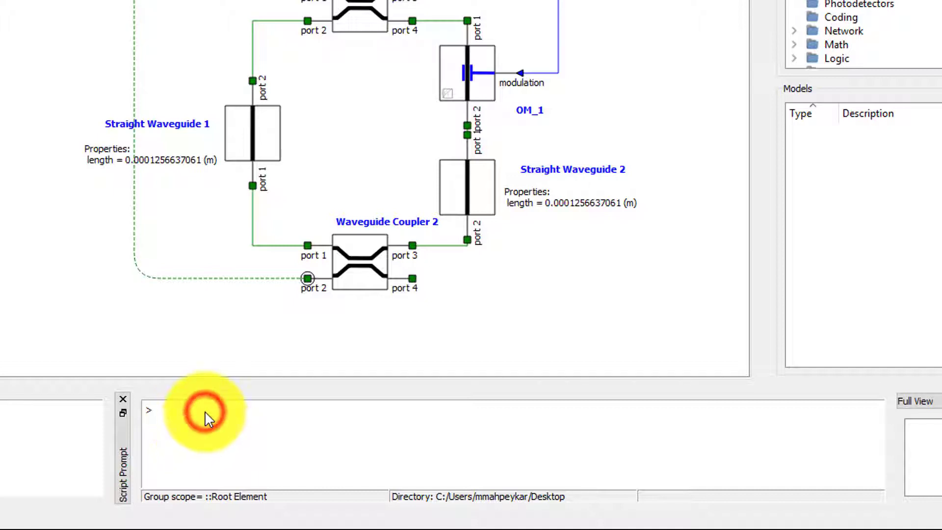
type("?3")
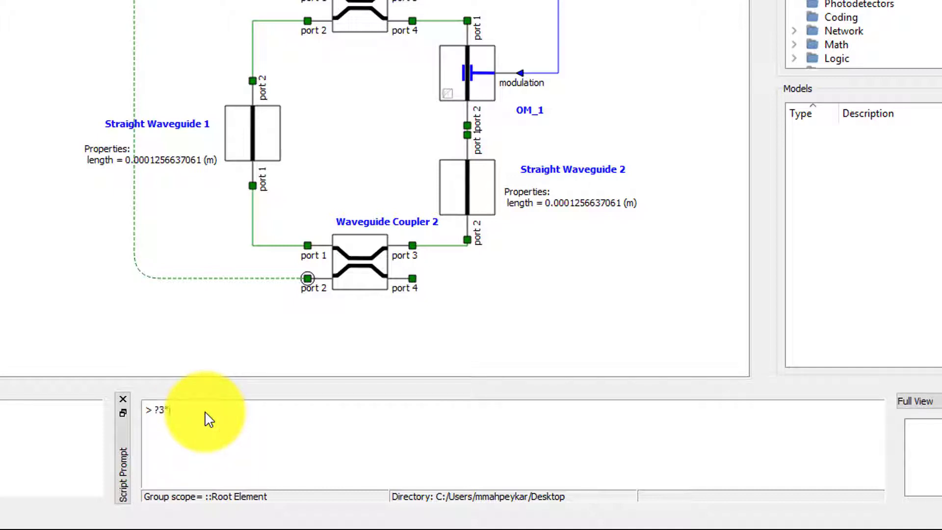
type("*c/(3.9*pi")
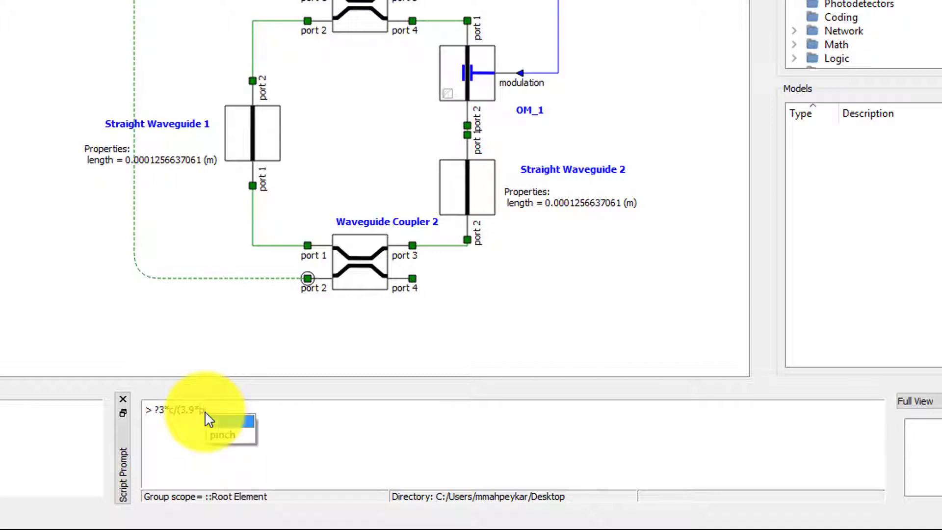
type("*4")
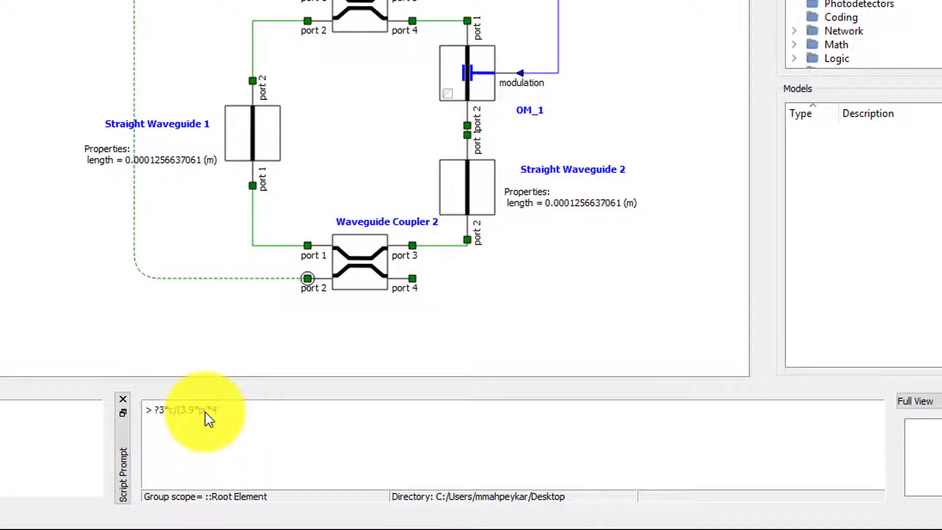
type("0e-6);")
key("Return")
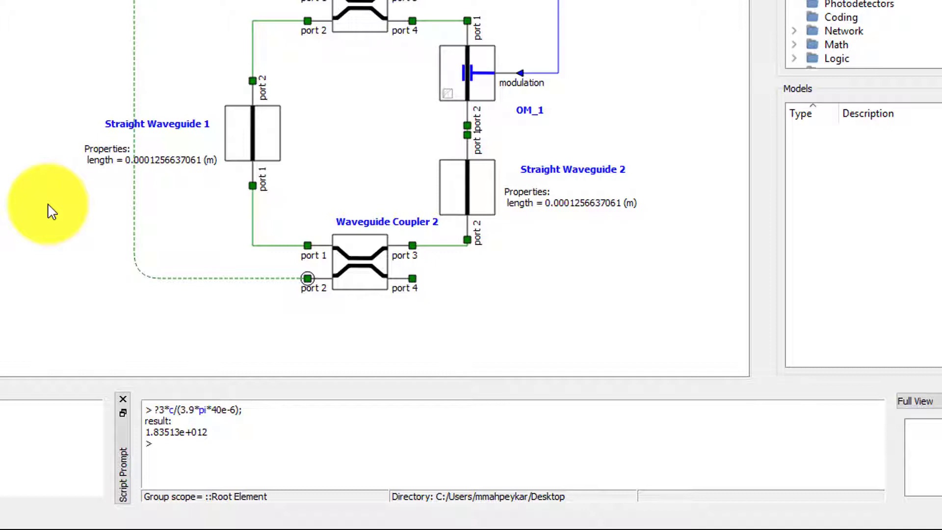
Set the root element's sample rate to 2e12 Hz and run the simulation.
left_click(48, 203)
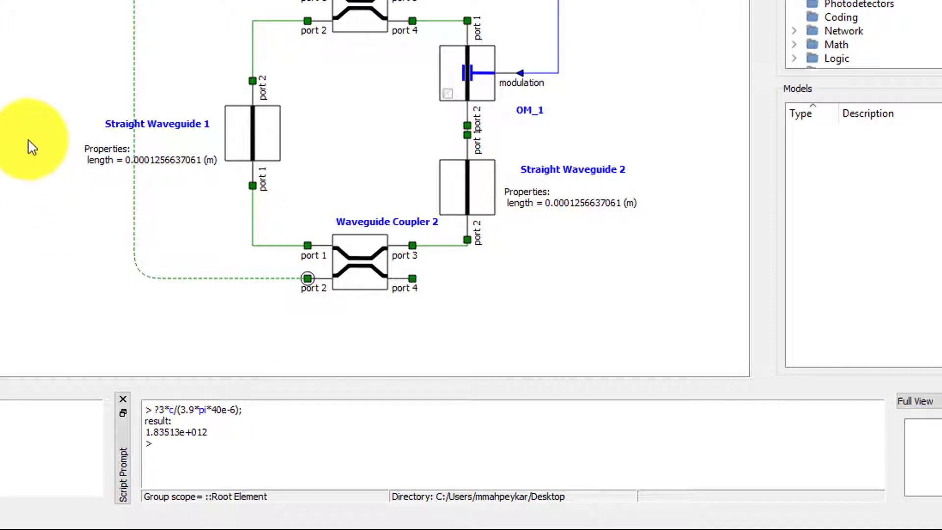
left_click(48, 203)
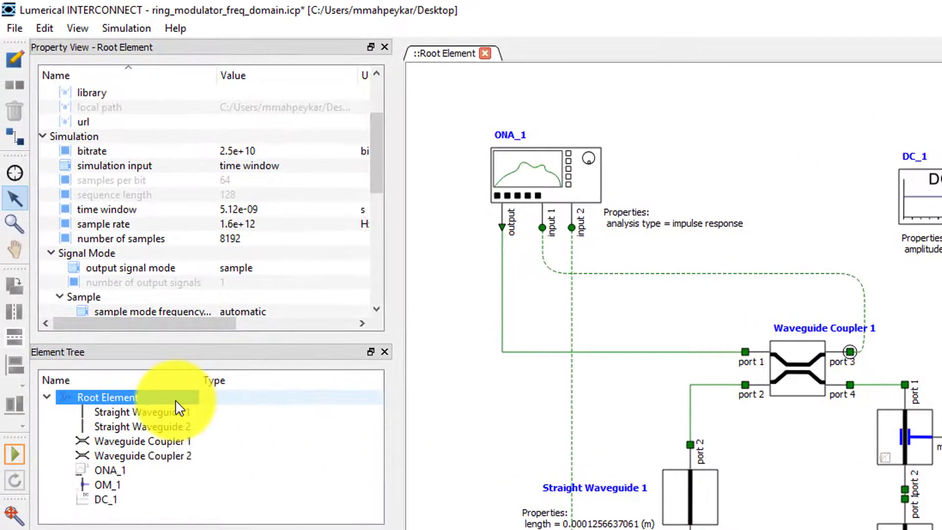
double_click(262, 223)
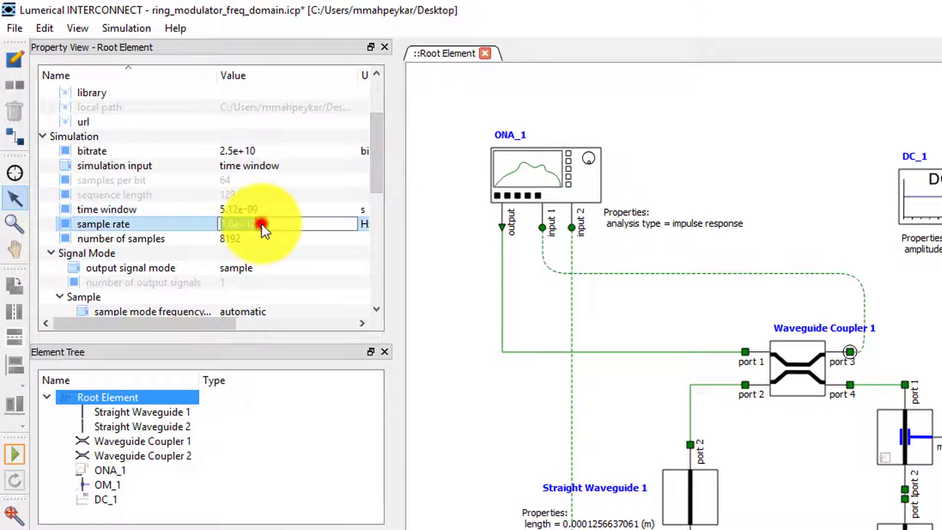
left_click_drag(262, 224, 225, 224)
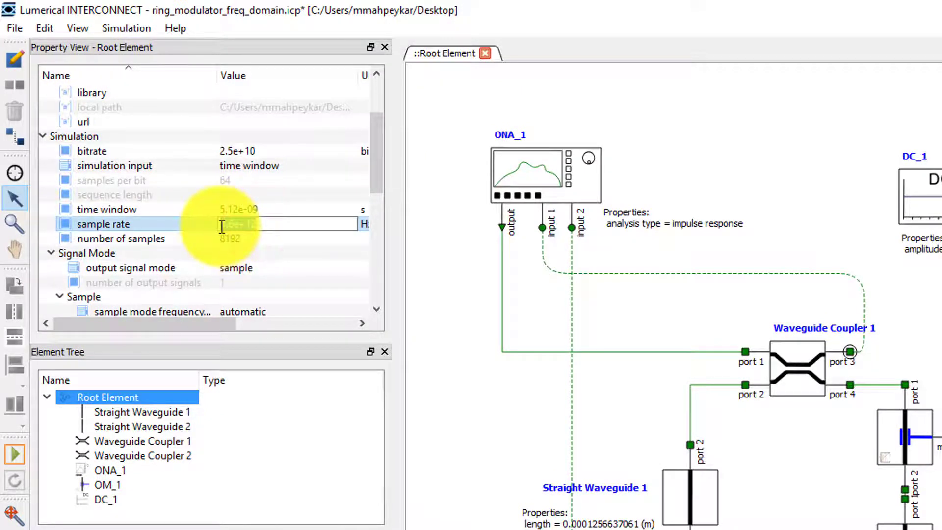
type("1e12")
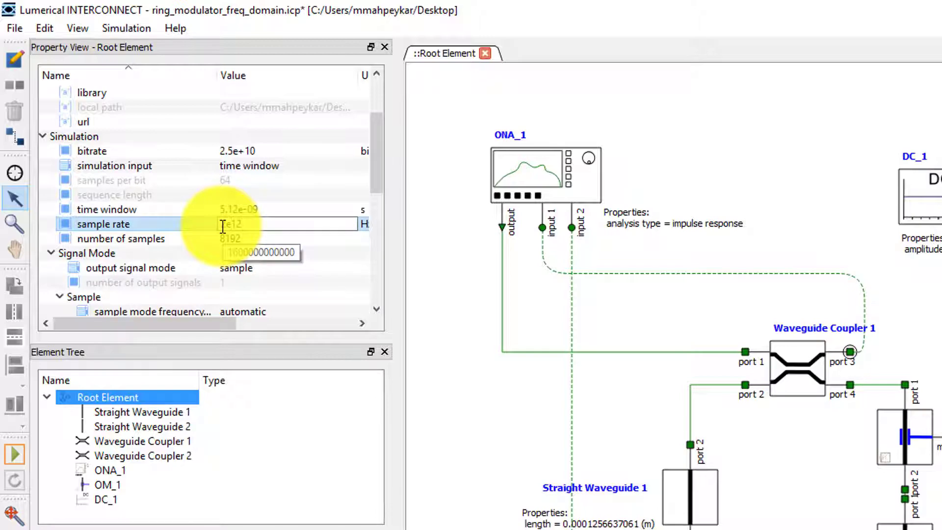
key("Return")
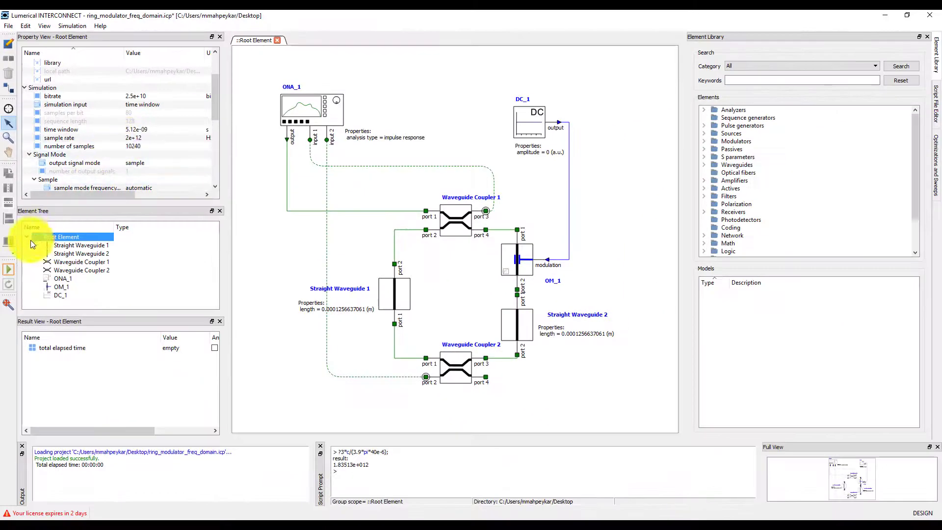
left_click(9, 269)
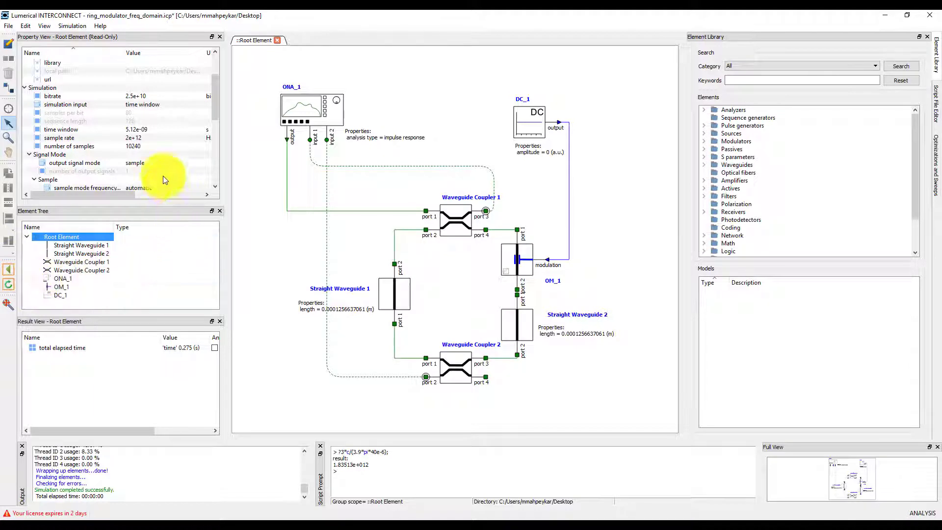
Switch to design mode, set the root element's sample rate to 1e12 Hz, and rerun the simulation to review its output messages.
double_click(127, 138)
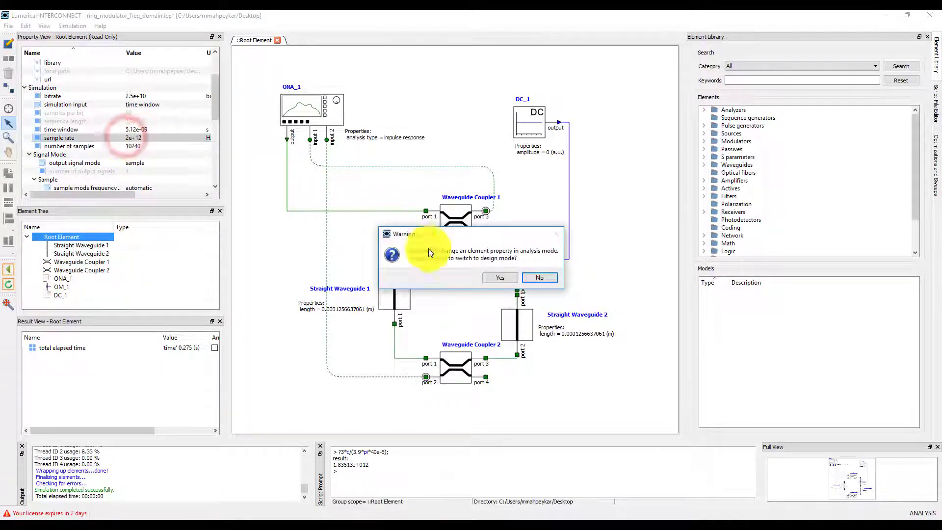
left_click(490, 279)
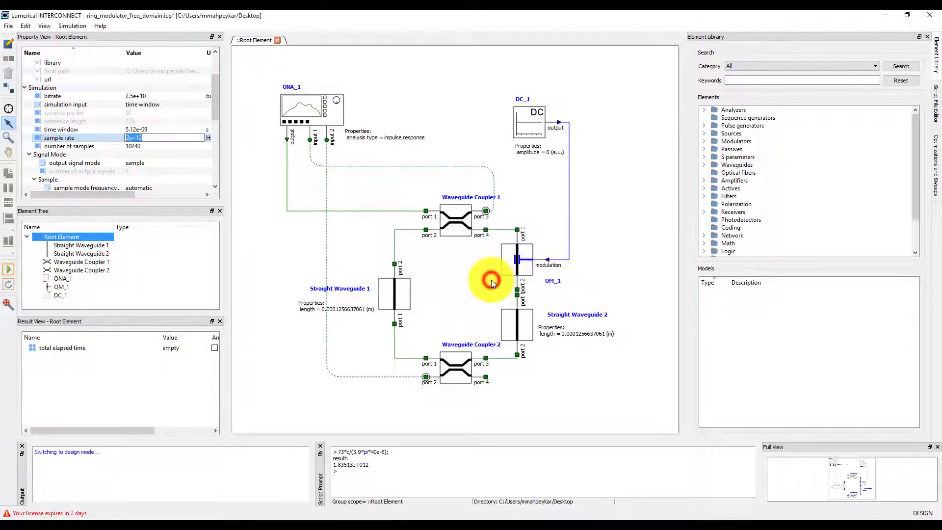
type("1e12")
key("Return")
left_click(8, 270)
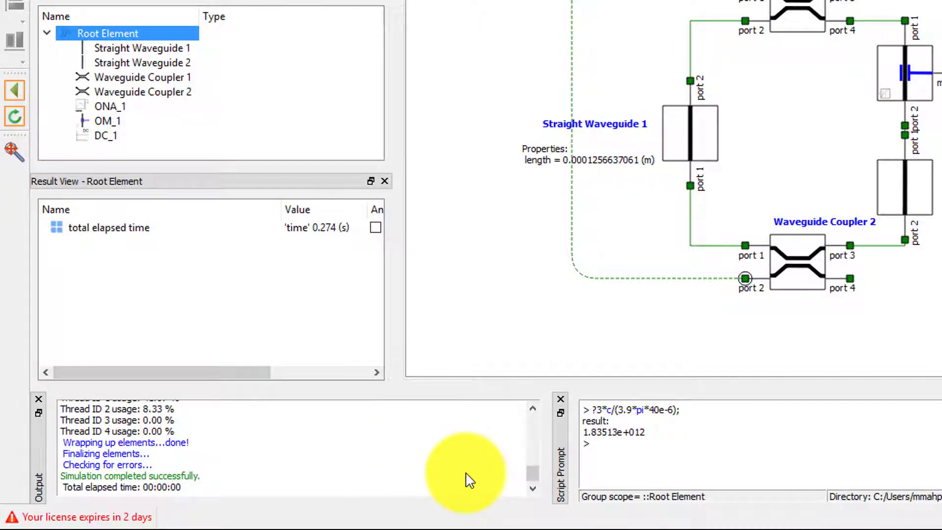
left_click_drag(532, 473, 526, 458)
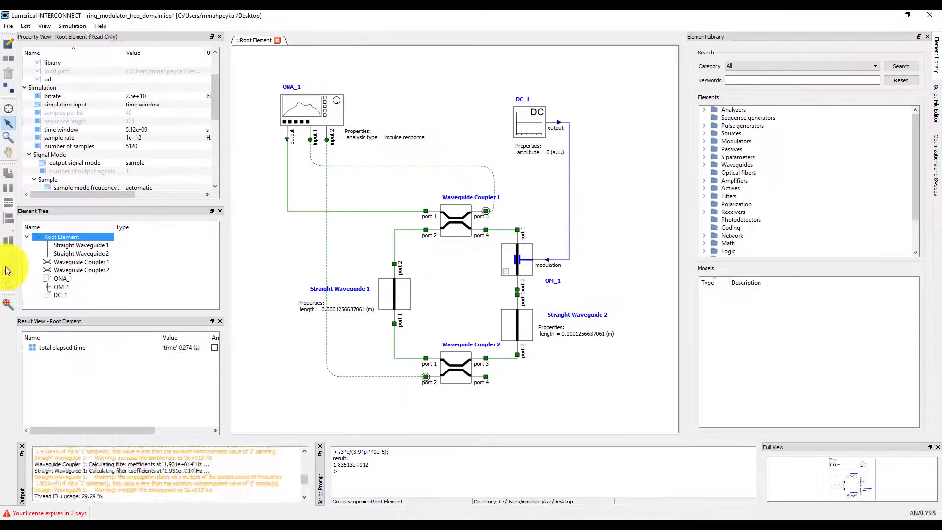
Return to design mode, set the root element's sample rate back to 2e12 Hz, and rerun the simulation.
left_click(14, 90)
left_click(127, 137)
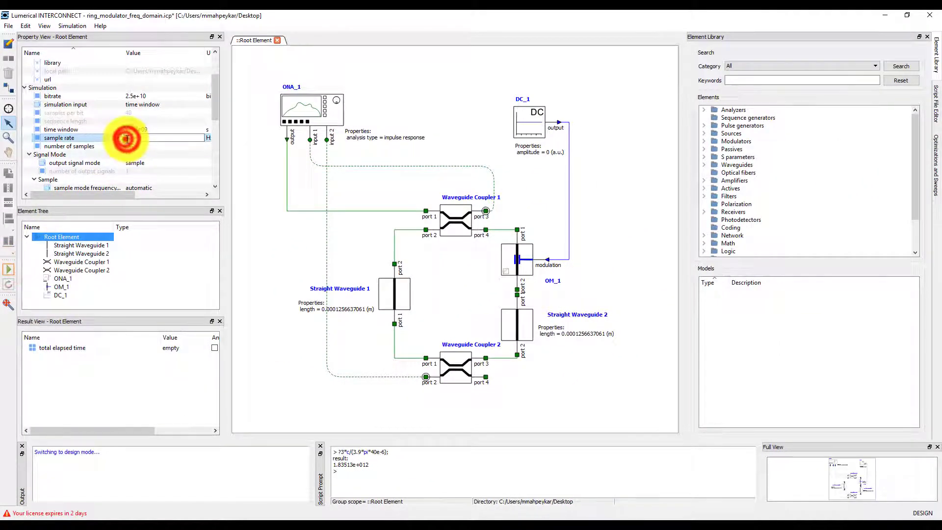
left_click(9, 269)
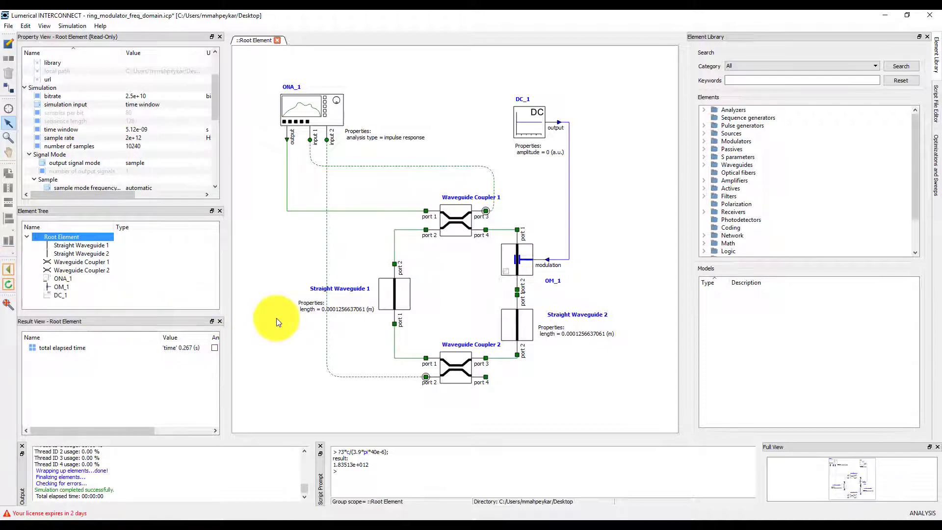
Evaluate the expression ?c/(3.9*2*pi*40e-6)/1e12; on a fresh line of the script prompt.
key("Return")
key("Return")
key("Return")
key("Return")
key("Return")
key("Return")
key("Return")
key("Return")
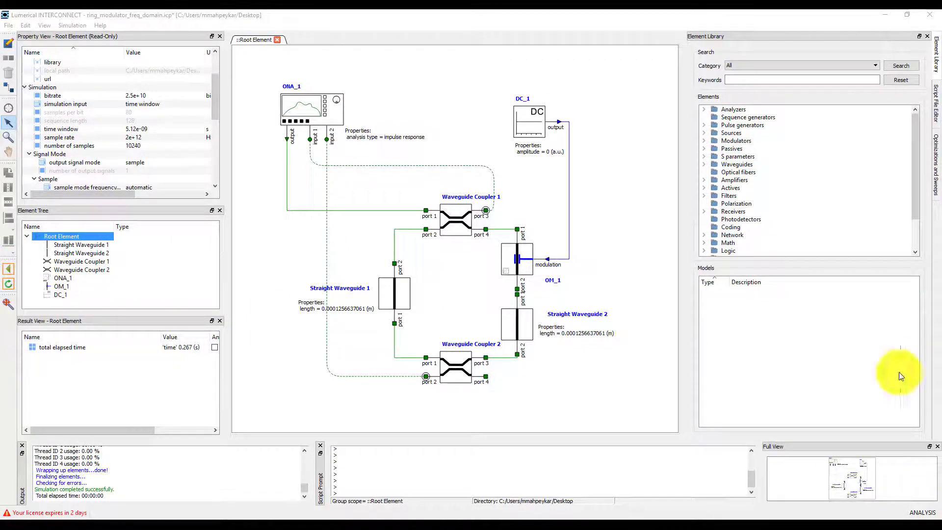
left_click(366, 490)
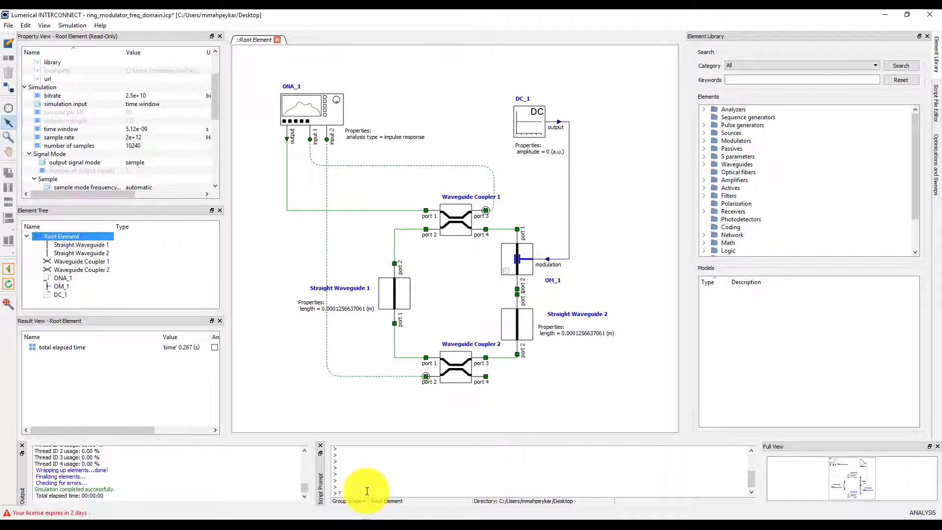
type("?c/")
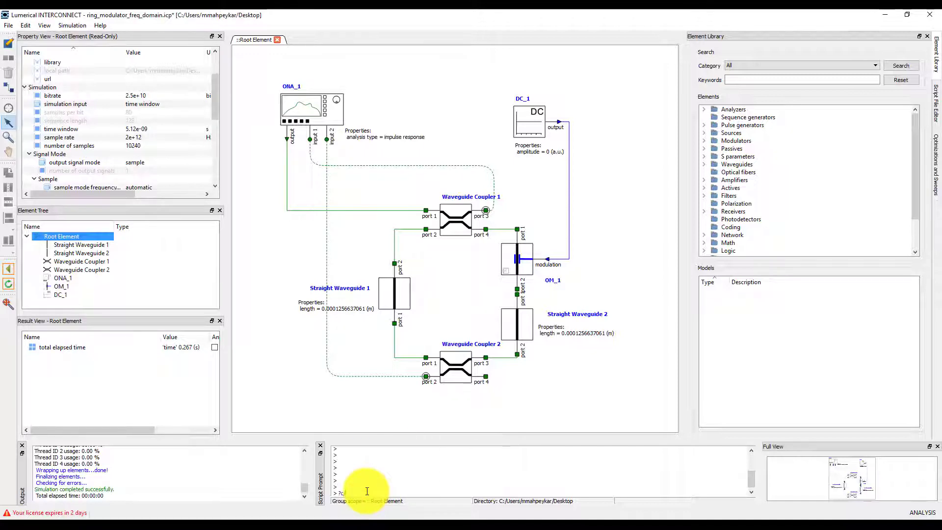
type("(")
type("3.")
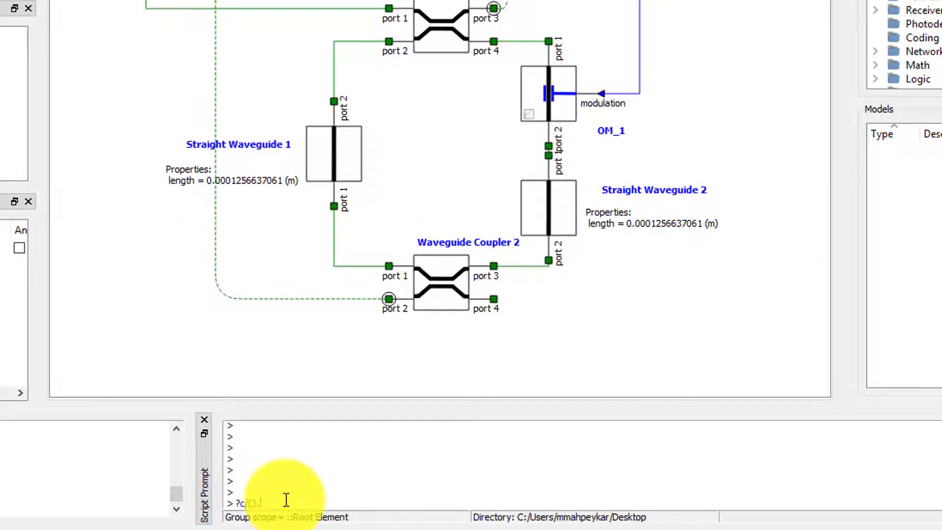
type("9*2*pi*")
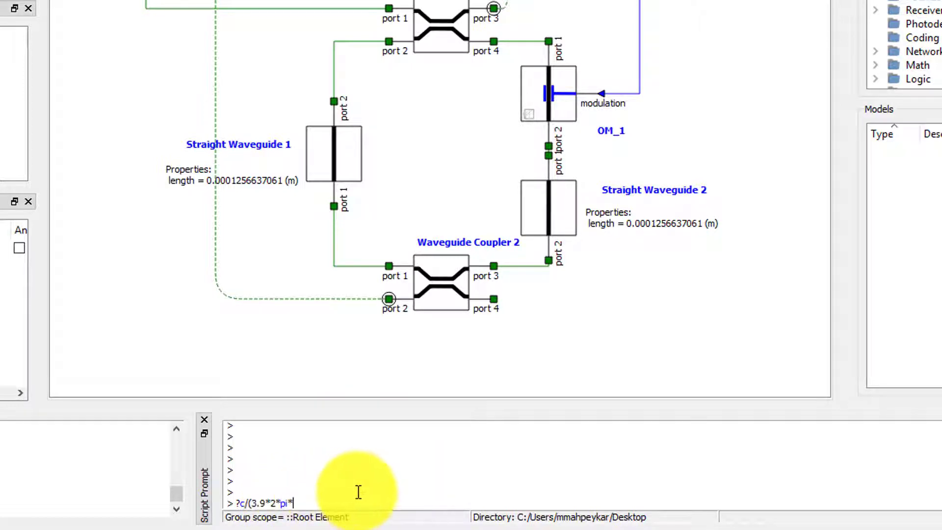
type("40e-6)/1e12;")
key("Return")
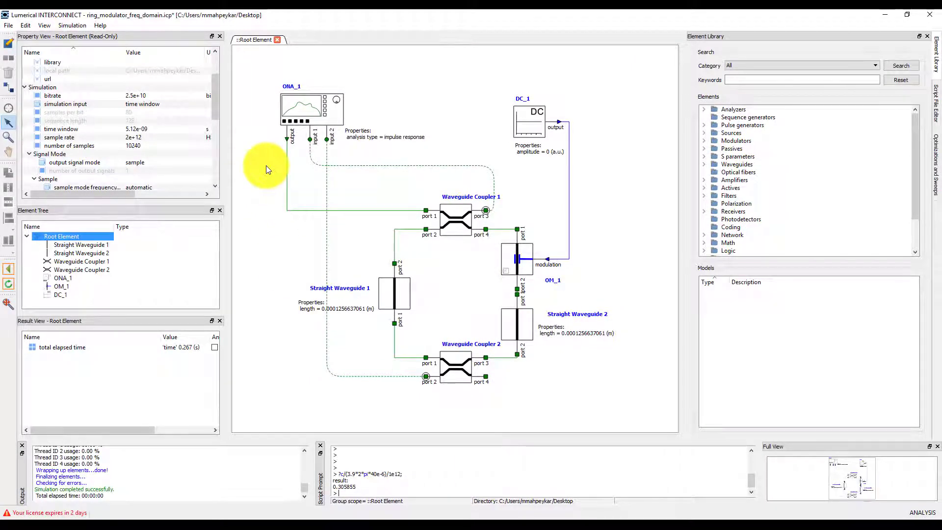
Plot ONA_1's input 2, mode 1 transmission result in a new visualizer.
left_click(289, 109)
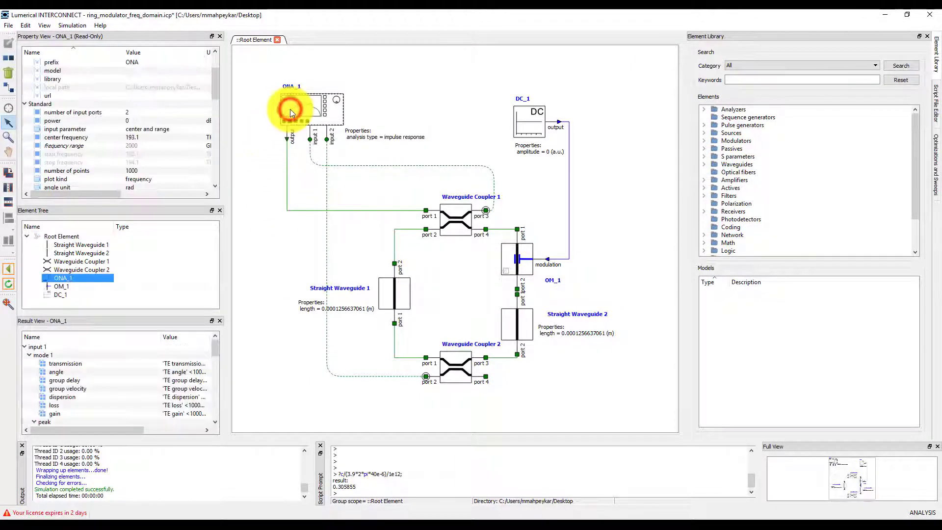
scroll(217, 373, "down", 2)
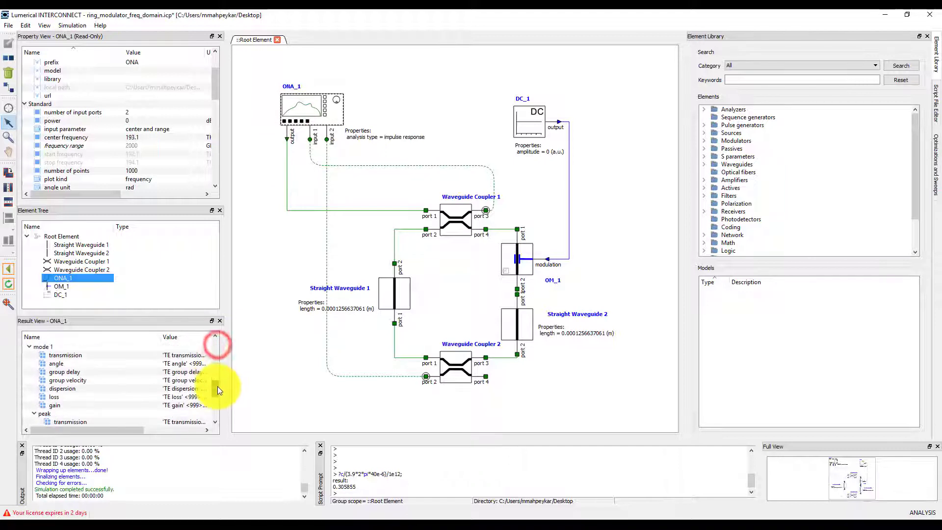
scroll(217, 388, "down", 7)
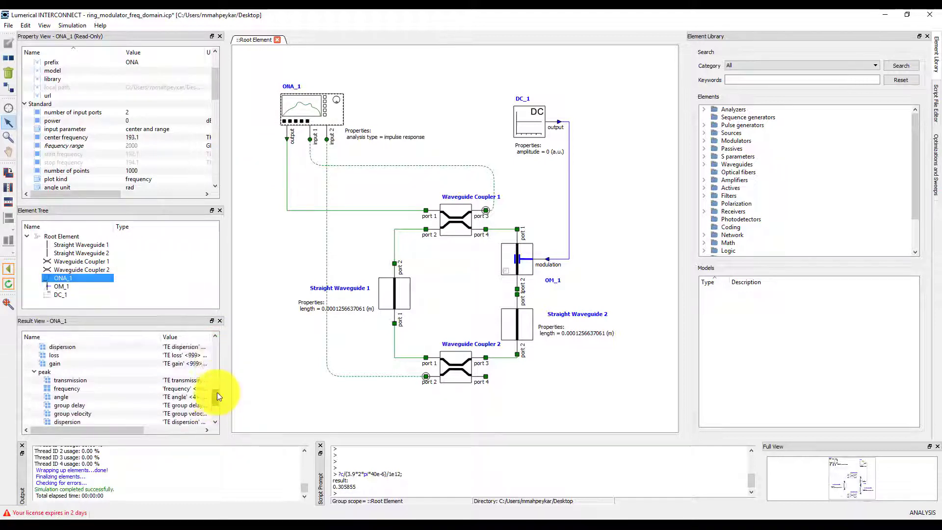
right_click(71, 382)
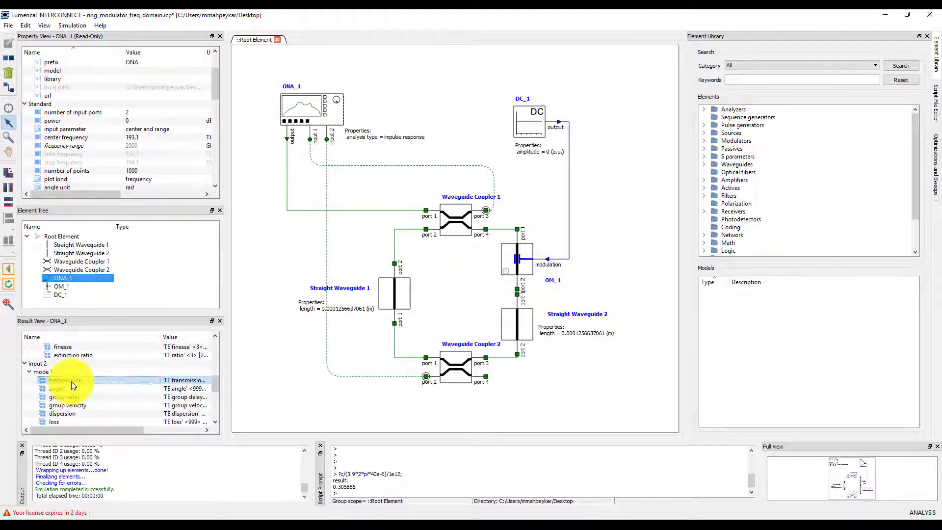
mouse_move(84, 391)
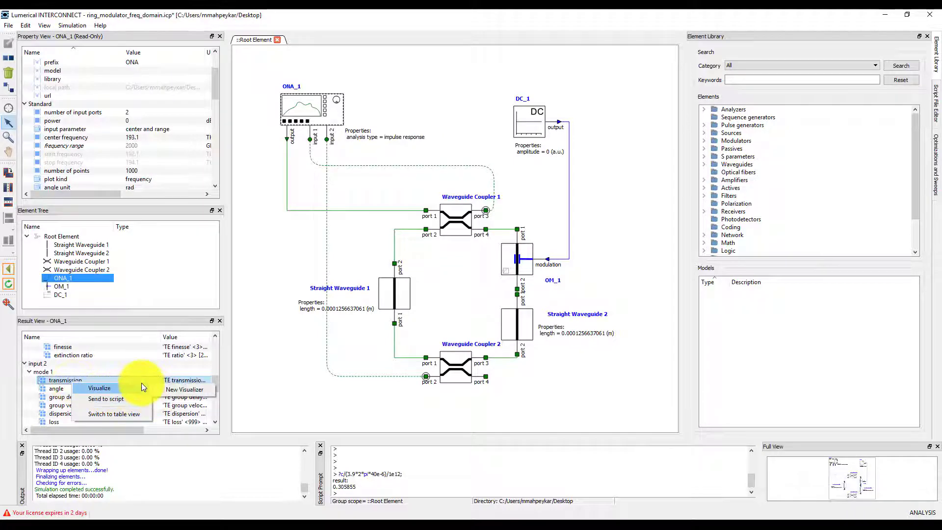
left_click(162, 388)
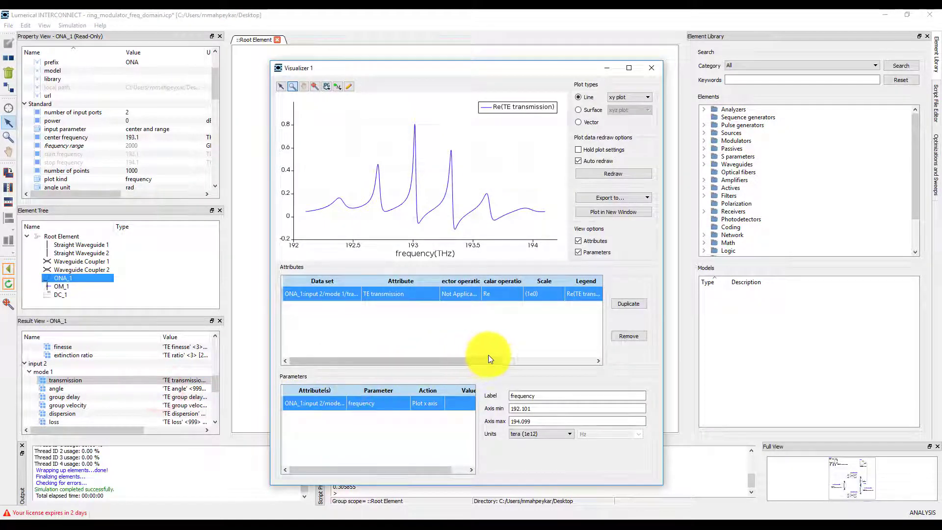
Set the scalar operation of the plotted TE transmission to Abs^2 and minimize its visualizer.
left_click(501, 298)
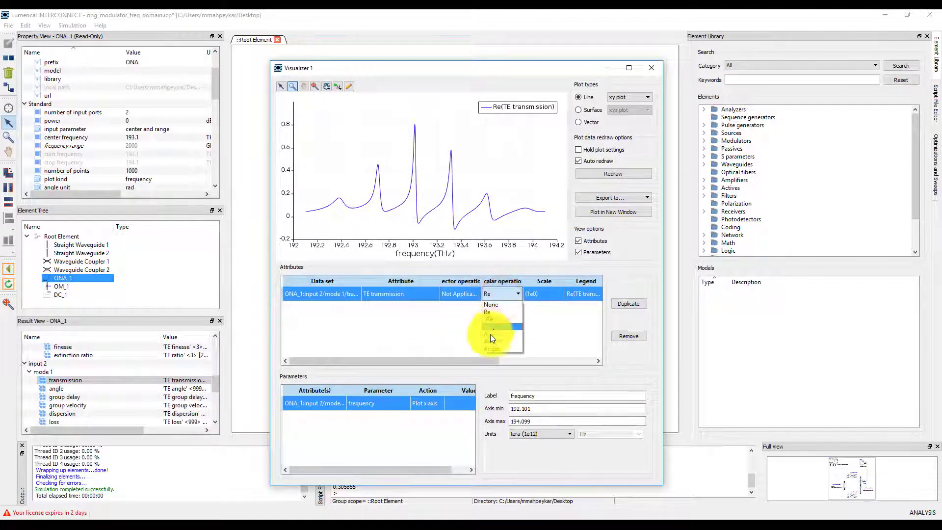
left_click(492, 338)
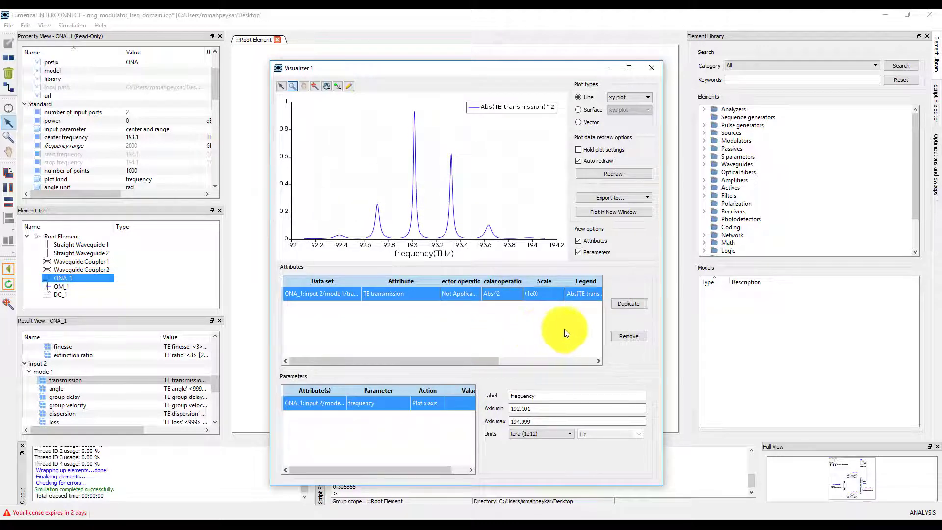
left_click(607, 68)
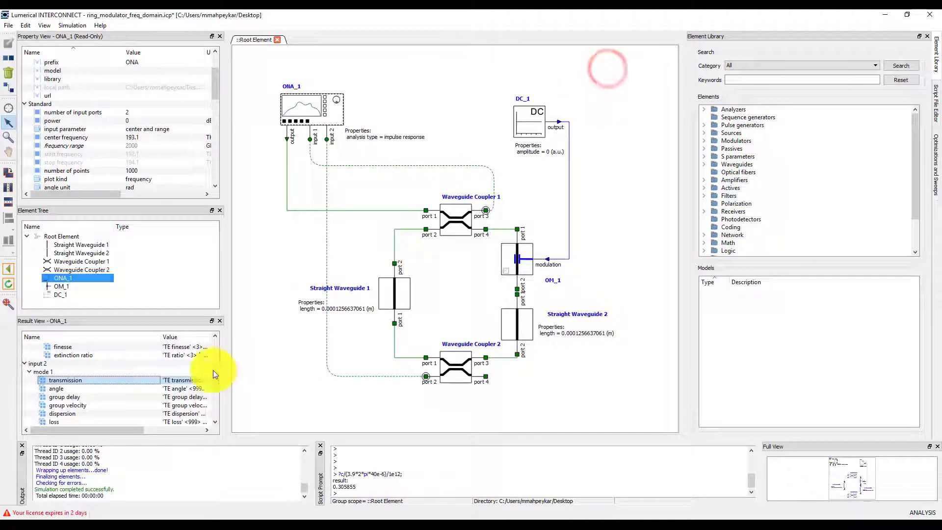
Plot the peak free spectral range of ONA_1's input 2, mode 1 in a new visualizer, and minimize it.
left_click_drag(213, 385, 217, 409)
right_click(107, 406)
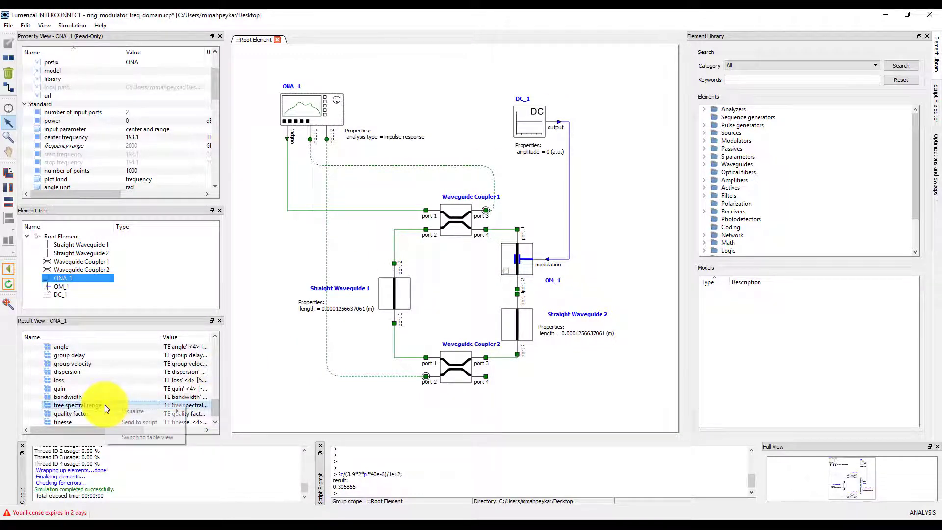
left_click(201, 413)
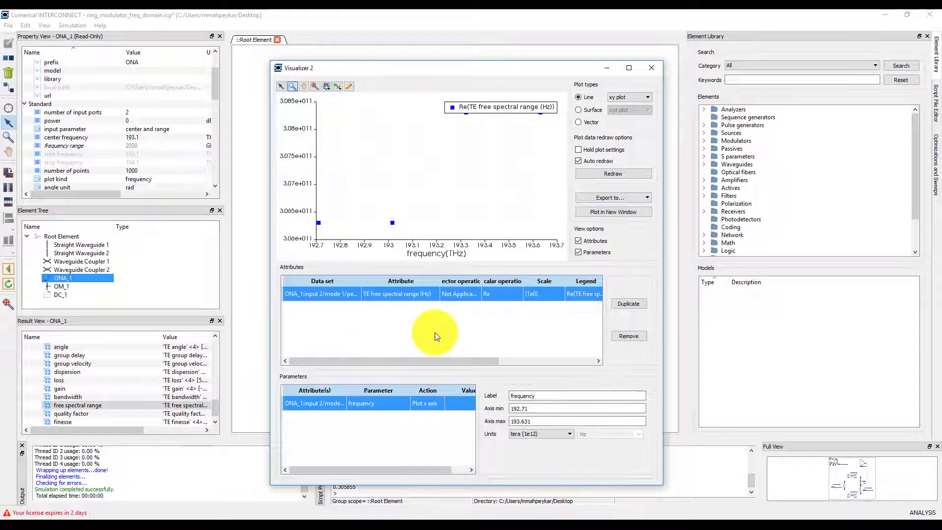
left_click(607, 68)
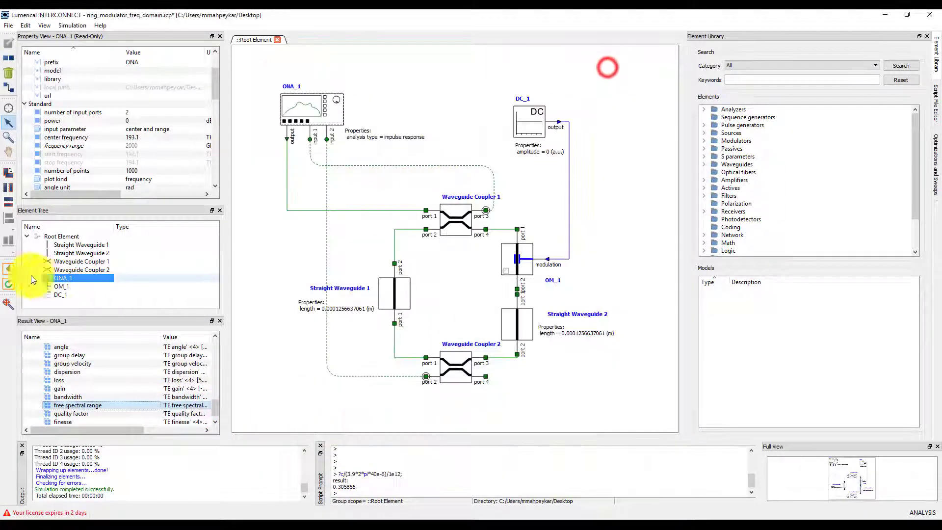
Switch to design mode, set the delay compensation to 0 for Straight Waveguide 1 and Straight Waveguide 2, and rerun the simulation.
left_click(9, 268)
left_click(401, 285)
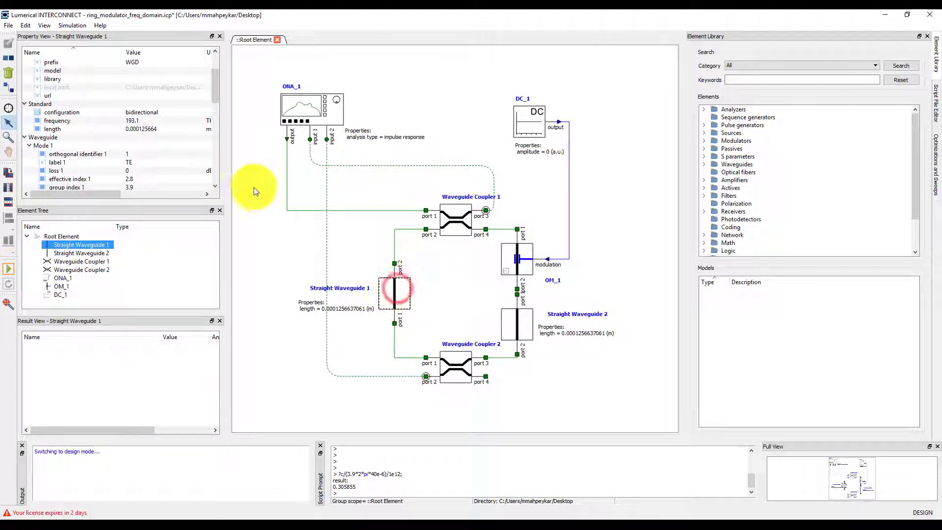
left_click_drag(215, 89, 219, 164)
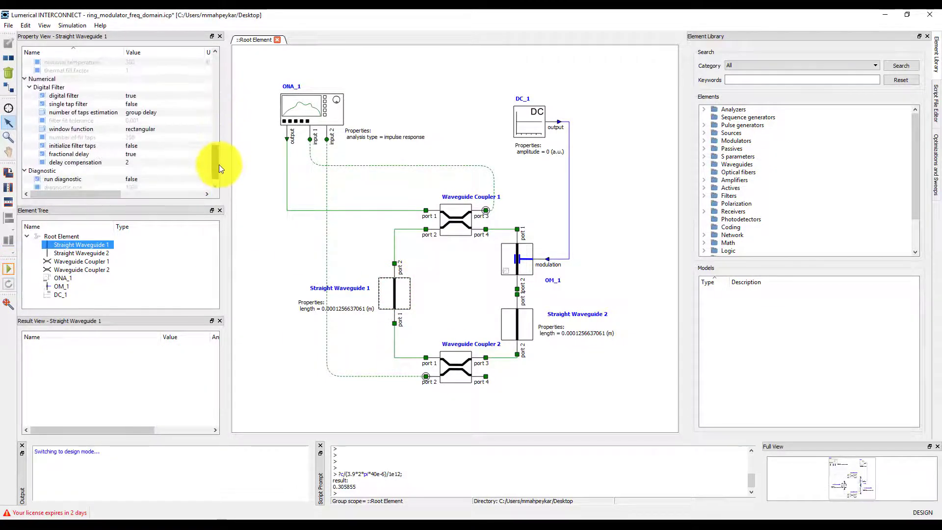
left_click(130, 164)
left_click(510, 319)
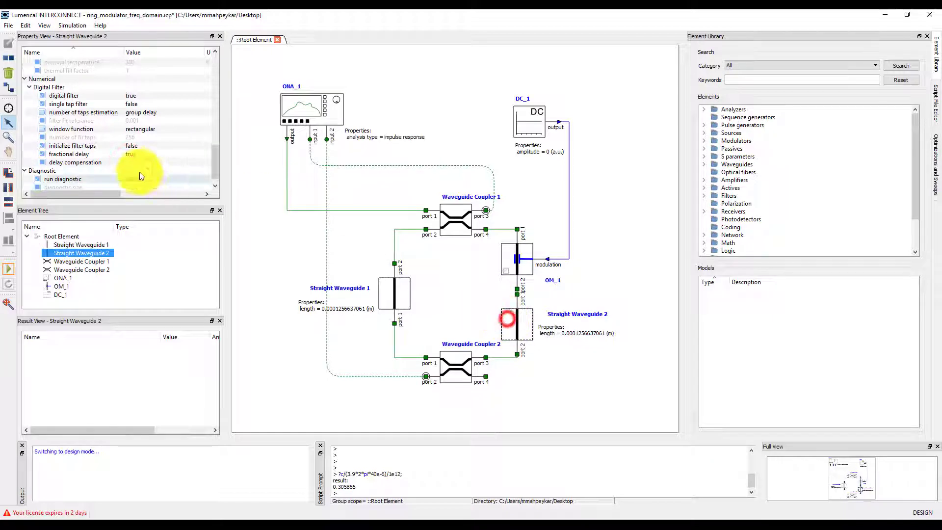
left_click(131, 161)
left_click(9, 269)
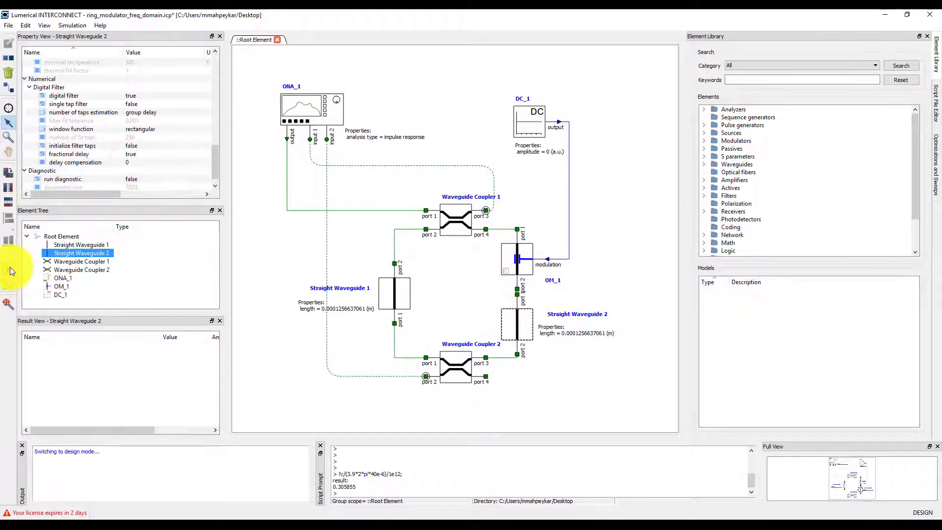
Plot ONA_1's input 2 free spectral range from the run without delay compensation in another new visualizer.
left_click(308, 132)
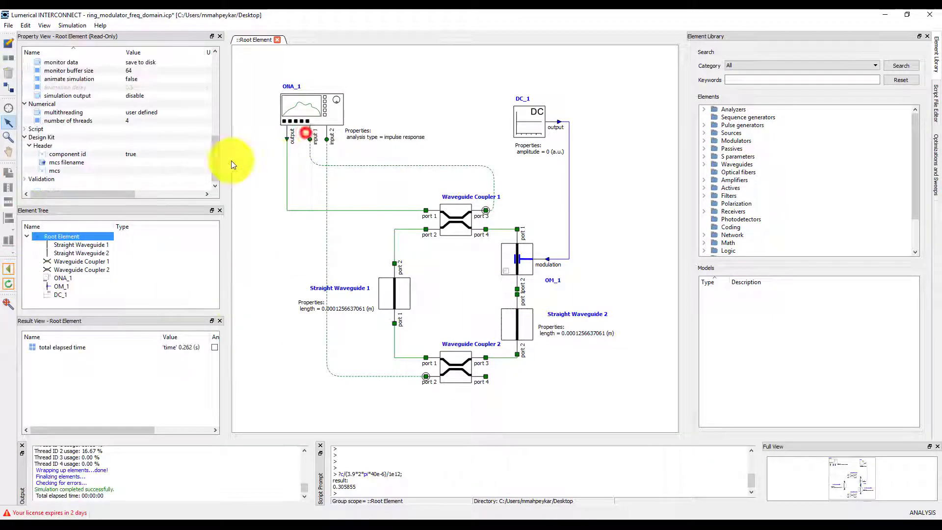
left_click(301, 104)
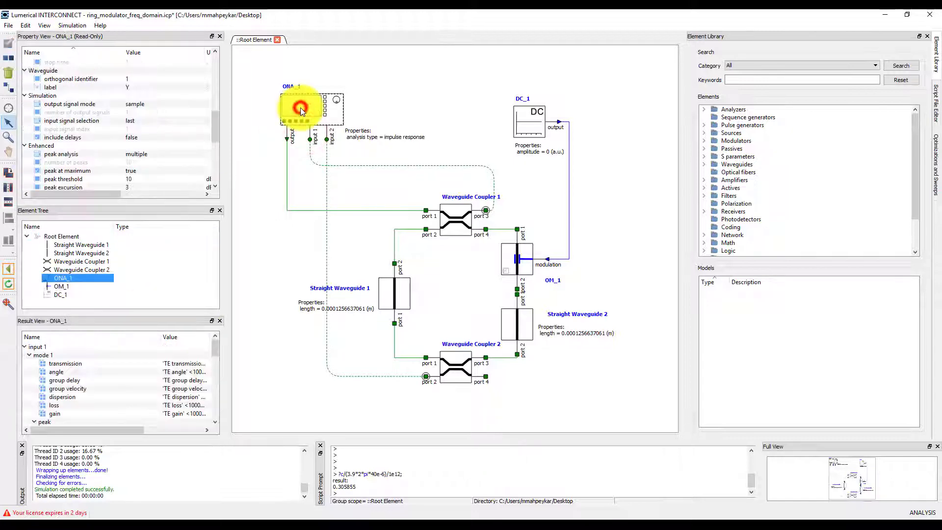
left_click_drag(217, 348, 218, 410)
right_click(126, 398)
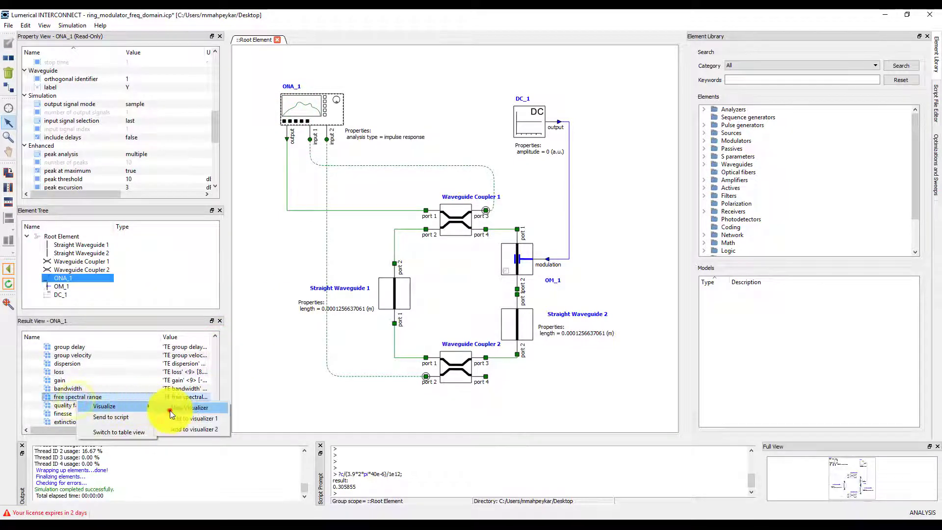
left_click(169, 413)
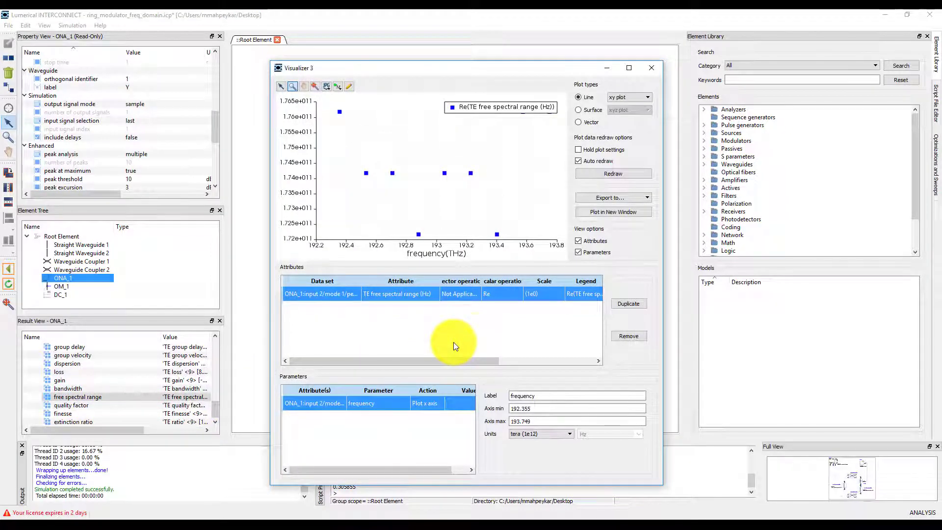